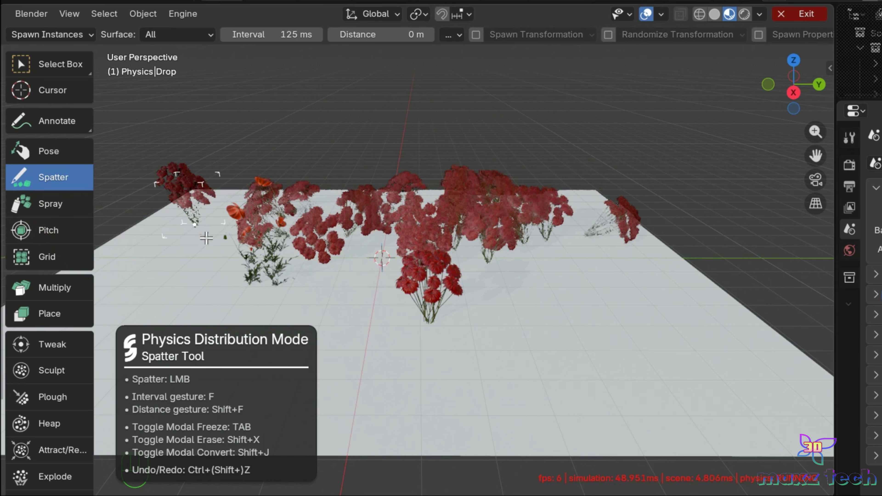
- Throw dahlias onto the plane with the Pitch tool and blast them apart with the Explode tool
left_click(49, 231)
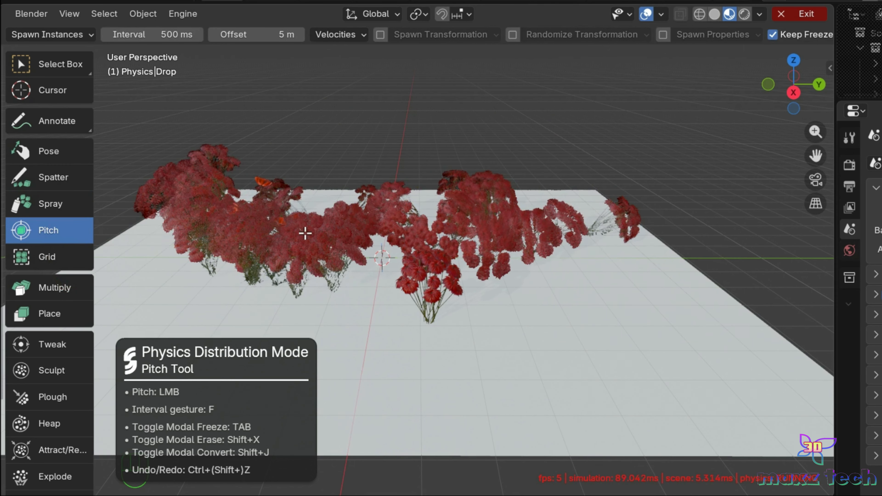
scroll(63, 303, "down", 5)
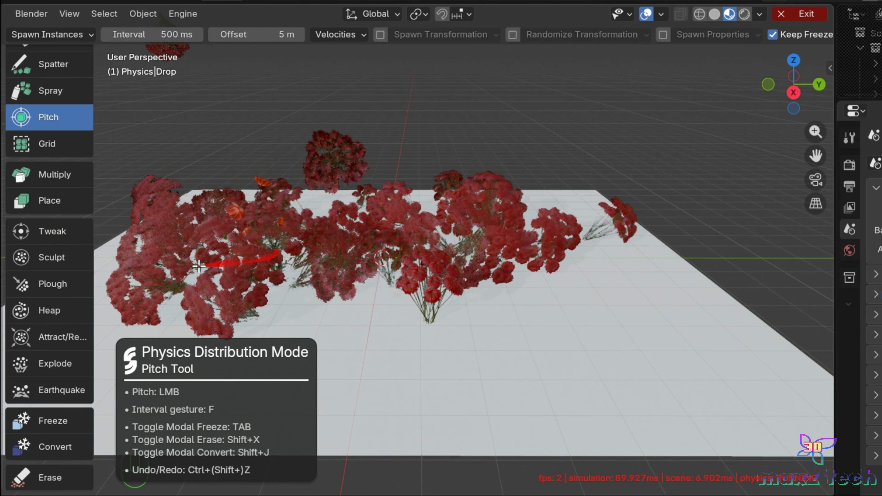
scroll(562, 231, "down", 4)
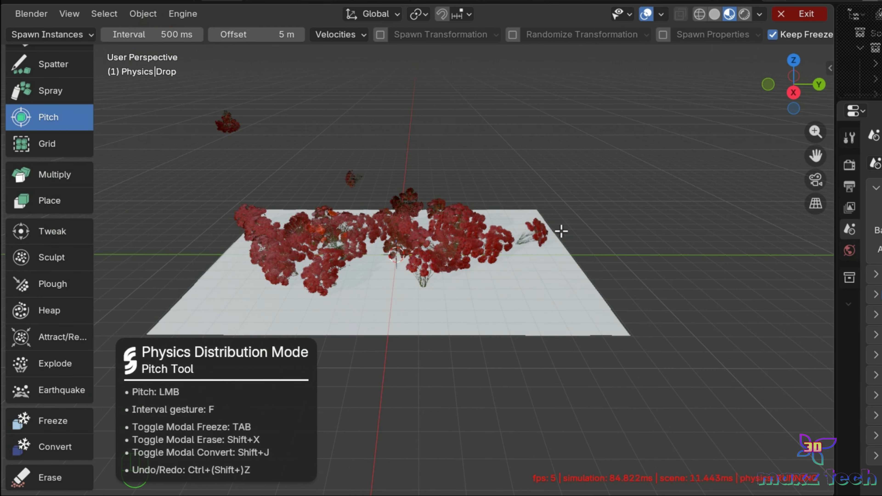
left_click(63, 367)
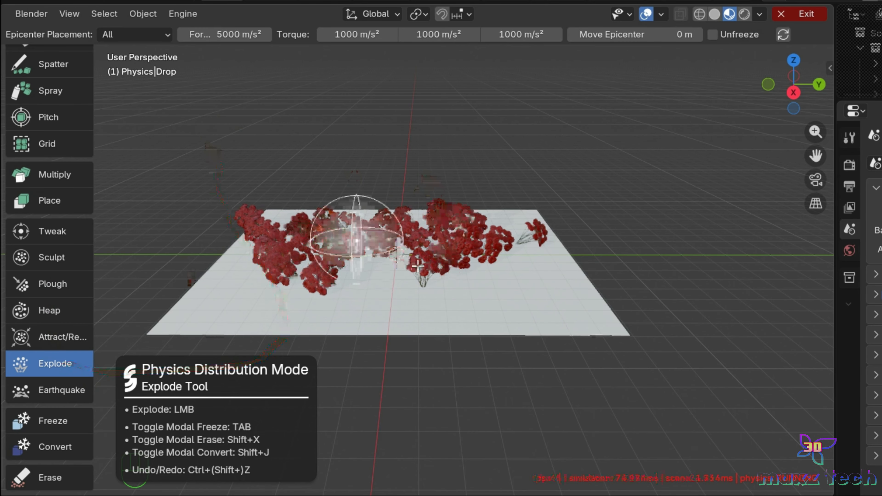
left_click(479, 280)
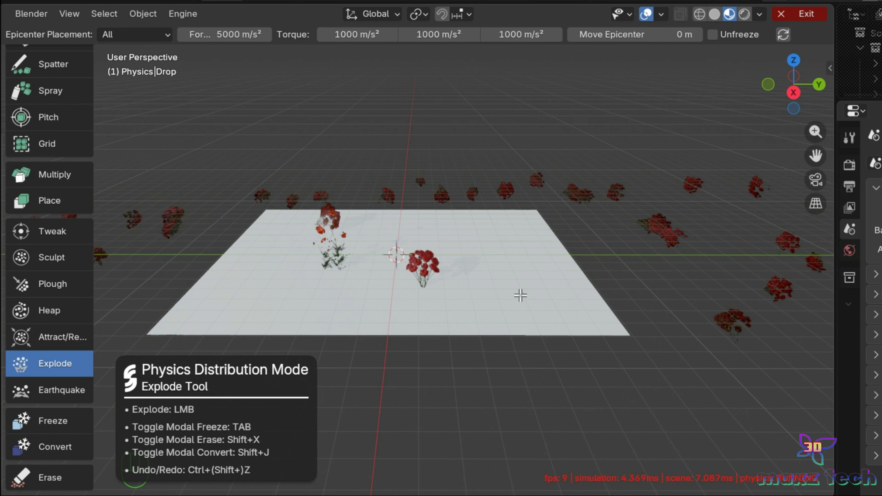
- Spray new dahlia instances in a broad sweep across the plane using the physics Spray tool
scroll(20, 98, "up", 3)
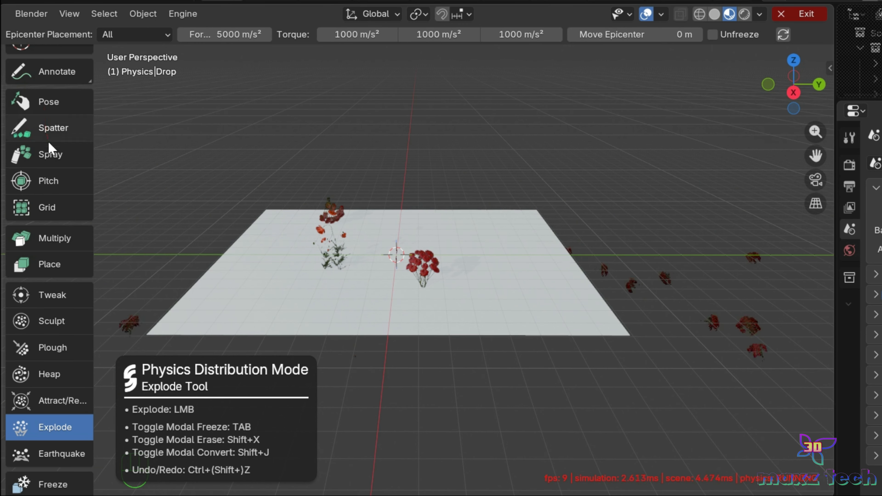
left_click(42, 154)
mouse_move(292, 244)
left_mouse_down()
mouse_move(326, 251)
mouse_move(358, 276)
mouse_move(465, 276)
left_mouse_up()
left_click_drag(491, 240, 497, 236)
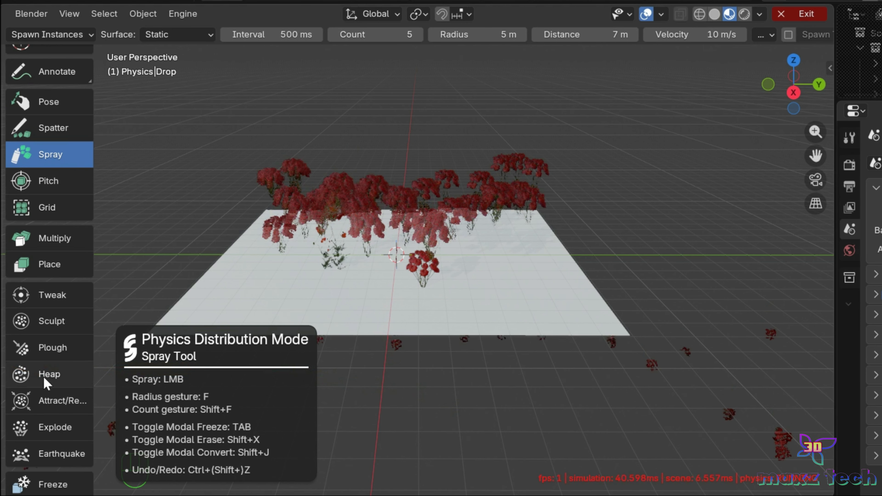
- Shake the sprayed dahlias with the Earthquake tool and switch to the Freeze tool
scroll(38, 382, "down", 3)
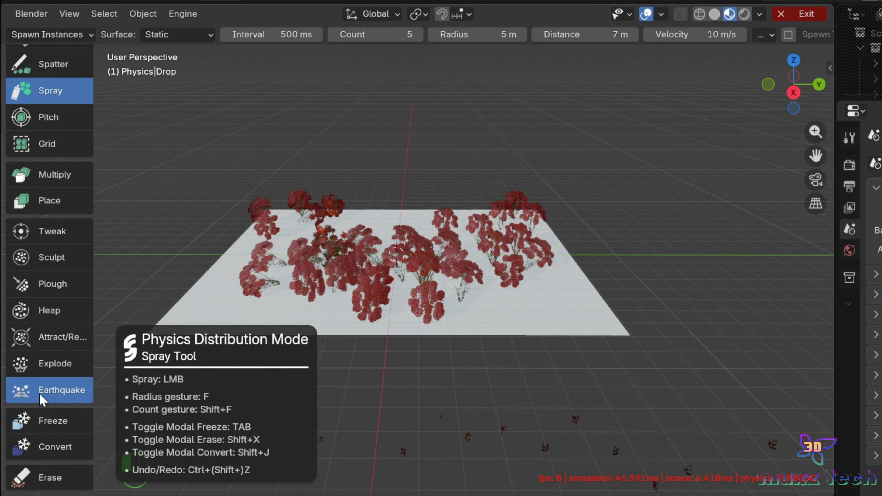
left_click(24, 391)
left_click_drag(394, 331, 394, 329)
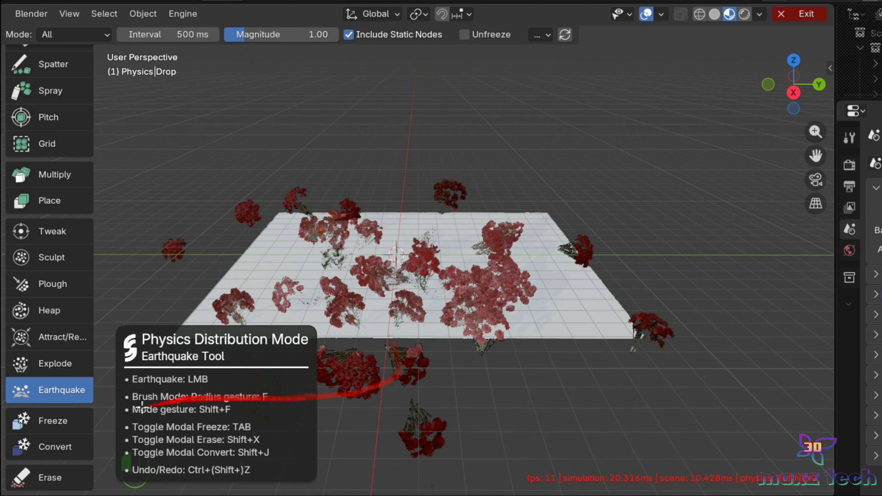
left_click(46, 420)
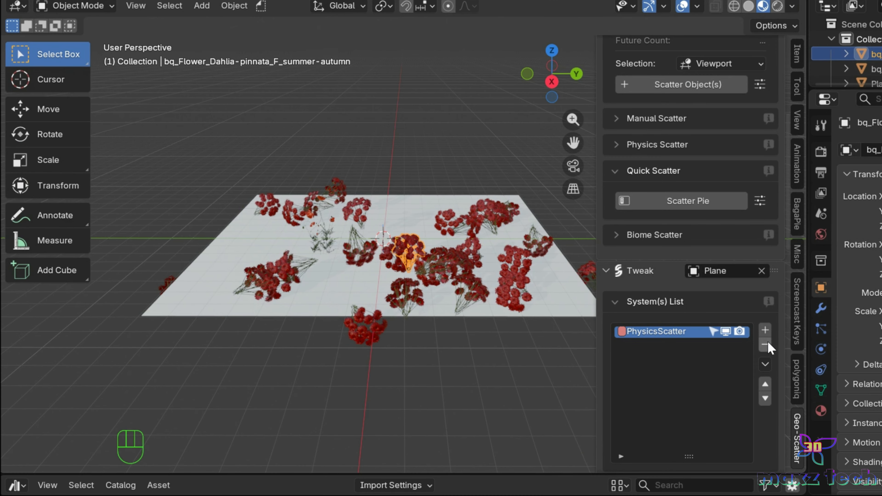
- Remove the PhysicsScatter system from the plane and start a manual scatter of the dahlia through the Scatter Pie
left_click(766, 345)
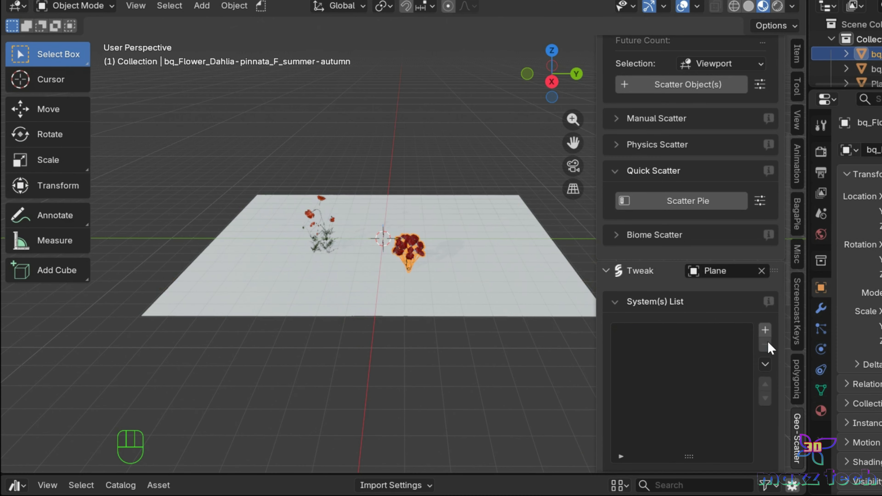
left_click(689, 201)
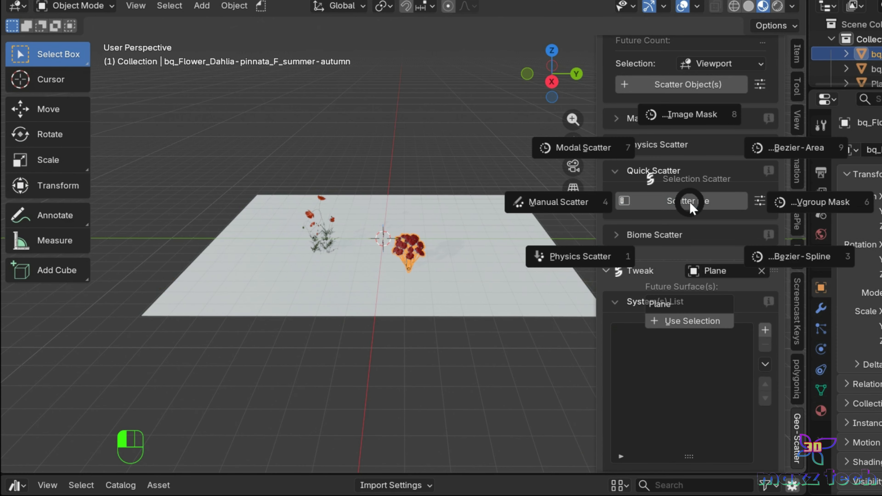
left_click(560, 202)
- Paint dahlia instances in a stroke across the plane with the Spray Brush
left_click(48, 215)
left_click_drag(259, 229, 456, 212)
- Switch to the Object Index brush and the Manipulator, and exit the manual distribution mode
left_click(57, 326)
left_click(60, 359)
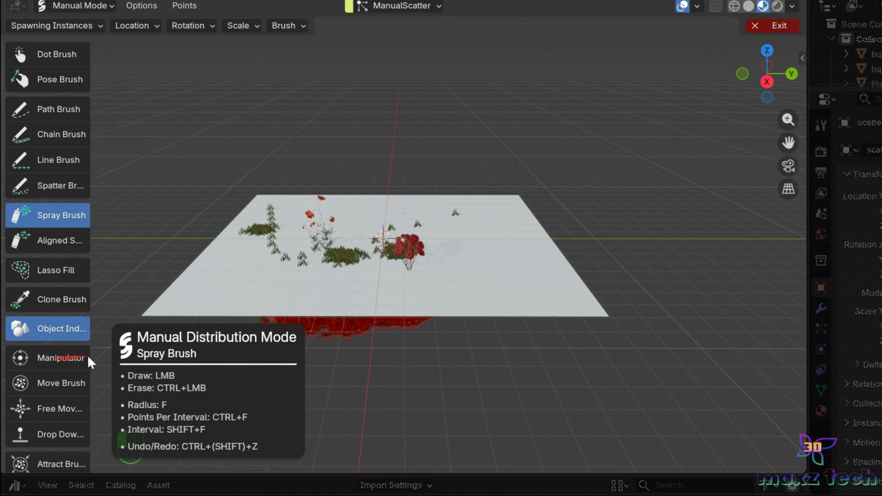
scroll(504, 268, "down", 3)
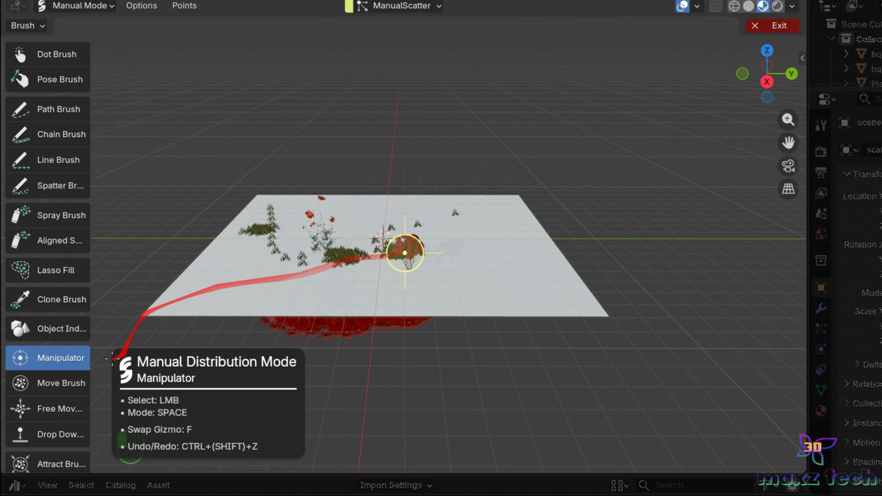
left_click(781, 28)
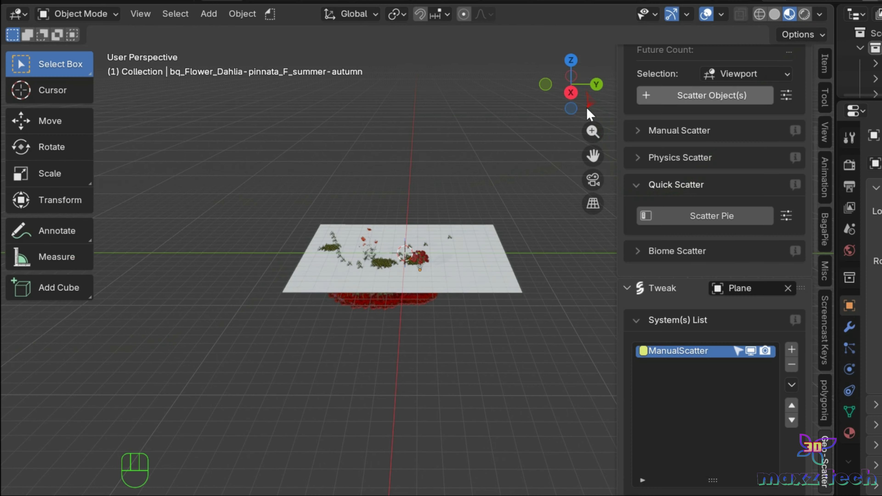
left_click(572, 109)
left_click_drag(572, 93, 585, 139)
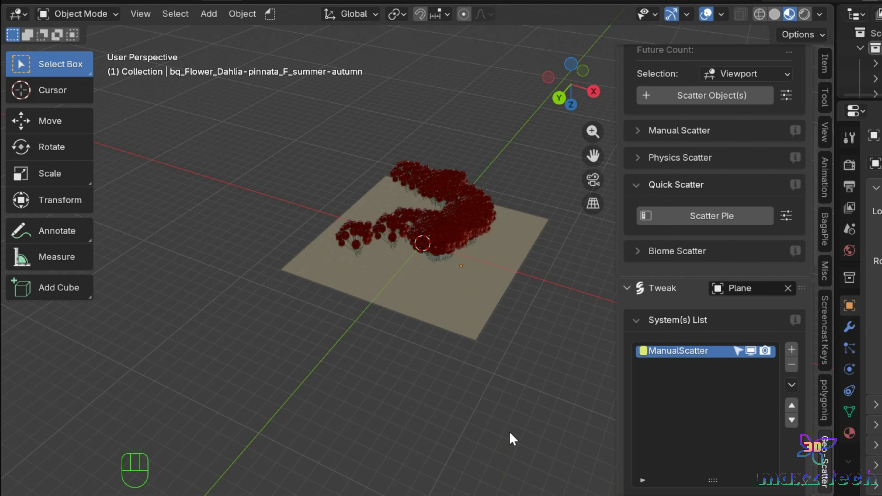
- Raise the density of the hyacinth quick scatter so the flowers cover the whole plane
scroll(511, 439, "up", 2)
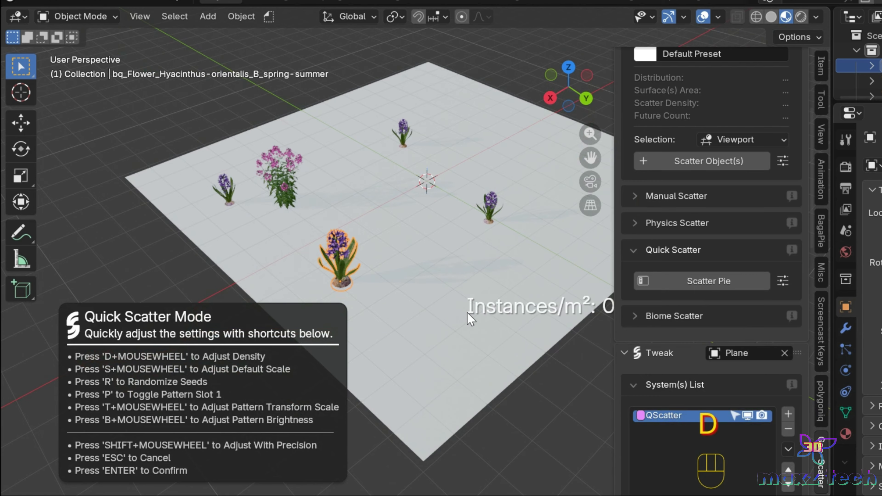
scroll(467, 313, "up", 10)
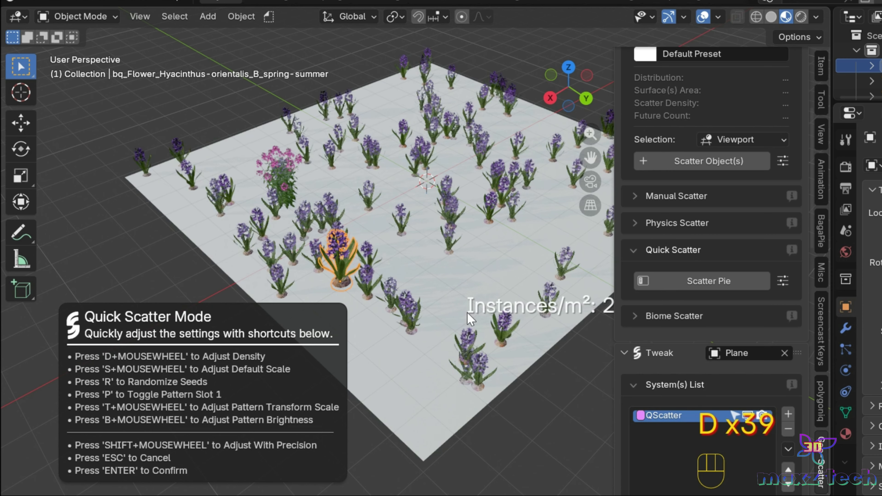
scroll(467, 318, "up", 15)
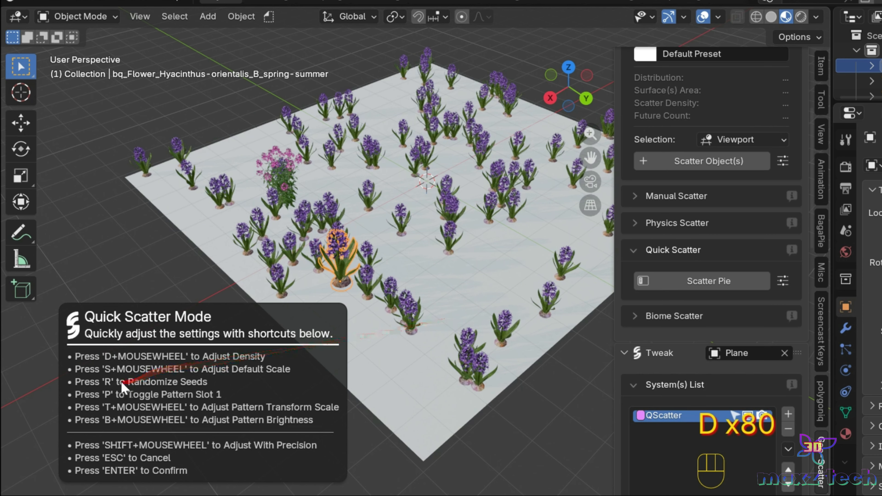
- Vary the default scale of the scattered hyacinths and return it to 1.00
scroll(389, 288, "up", 18)
scroll(389, 288, "down", 20)
scroll(389, 288, "up", 5)
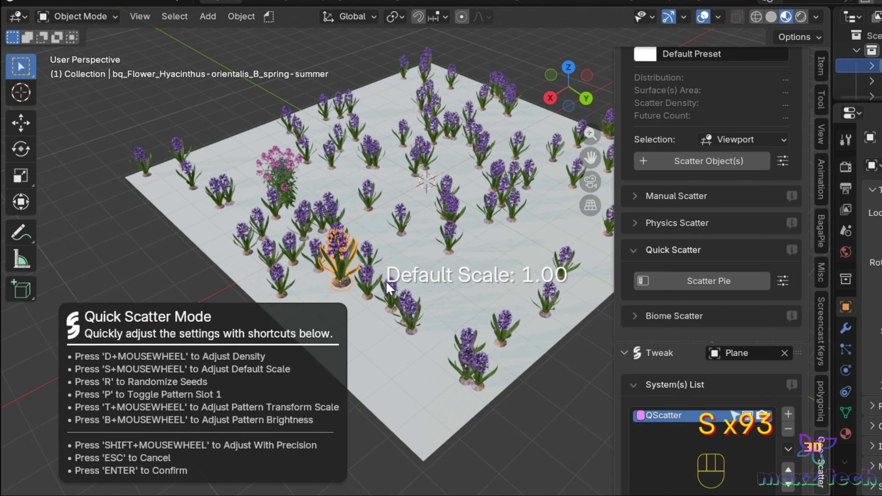
- Randomize the seeds of the hyacinth scatter several times to redistribute the flowers
key("r")
key("r")
key("r")
key("r")
key("r")
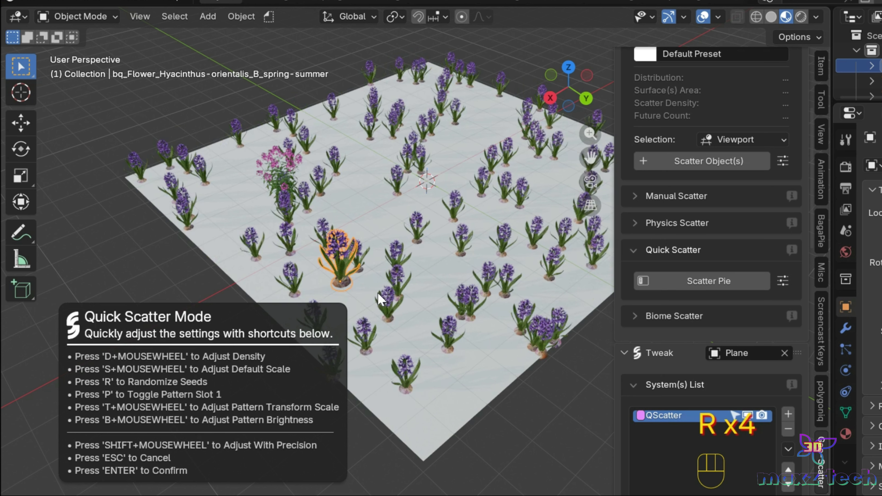
- Toggle pattern slot 1 of the hyacinth scatter on and off several times
key("p")
key("p")
key("p")
key("p")
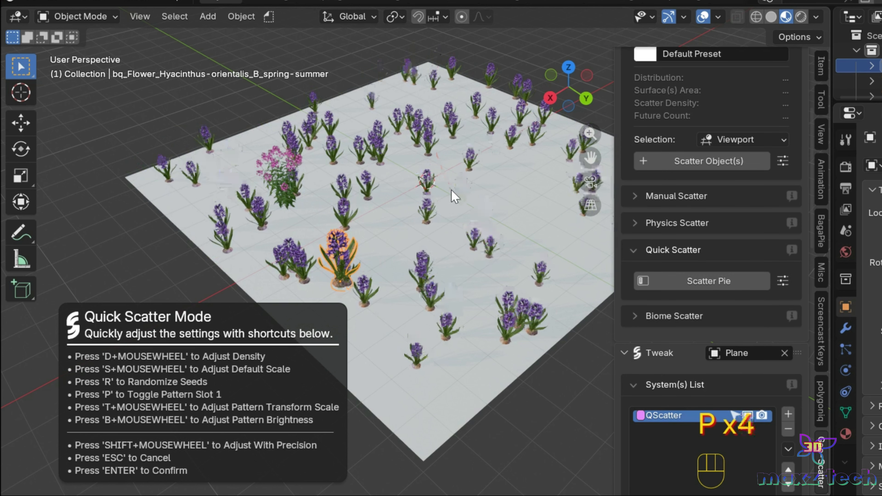
- Adjust the pattern's transform scale and brightness, and confirm the hyacinth quick scatter
key("t")
key("t")
key("b")
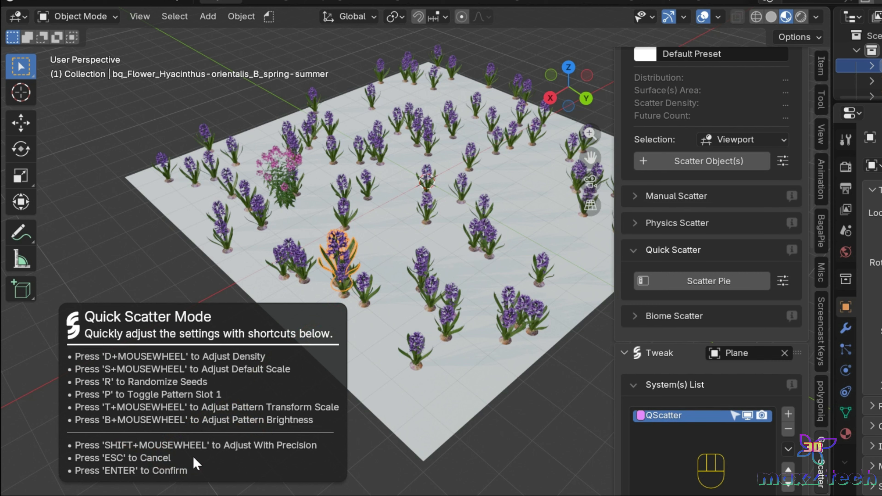
left_click(585, 293)
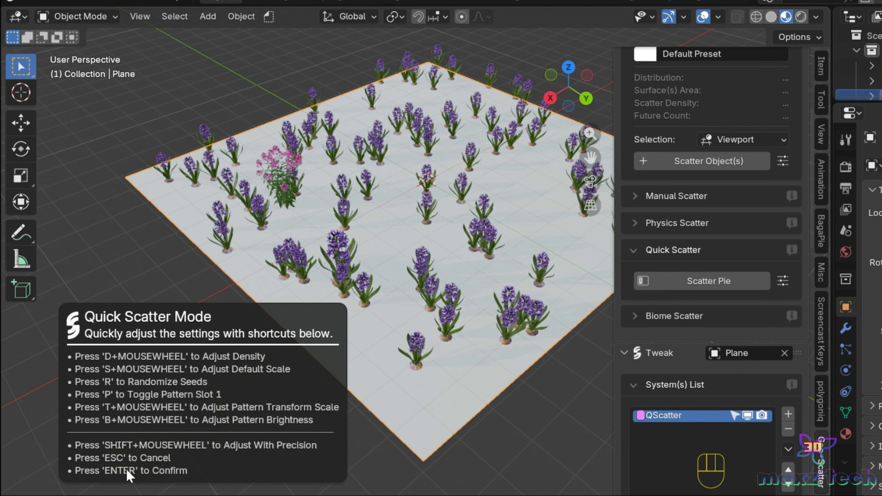
key("Return")
- Remove the QScatter system from the plane's system list
left_click_drag(571, 87, 522, 100)
scroll(764, 348, "down", 4)
left_click(789, 365)
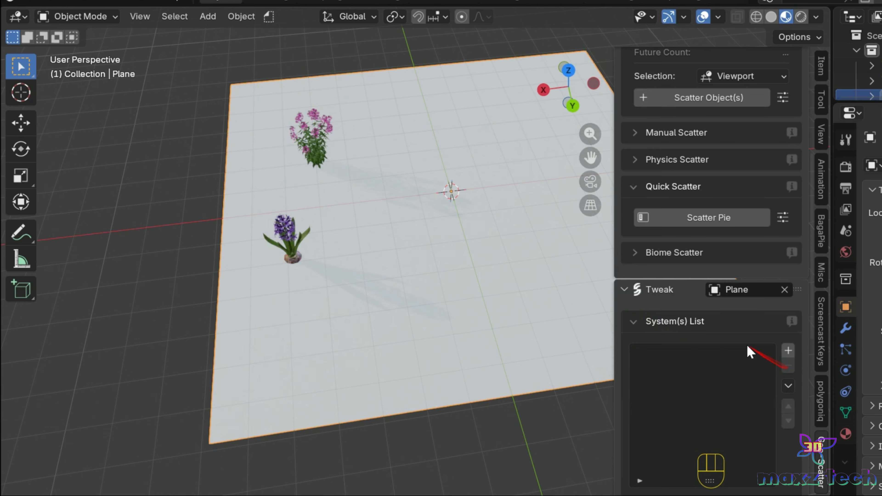
- Select the pink flower and start an Image Mask quick scatter of it on the plane
left_click(690, 218)
left_click(678, 123)
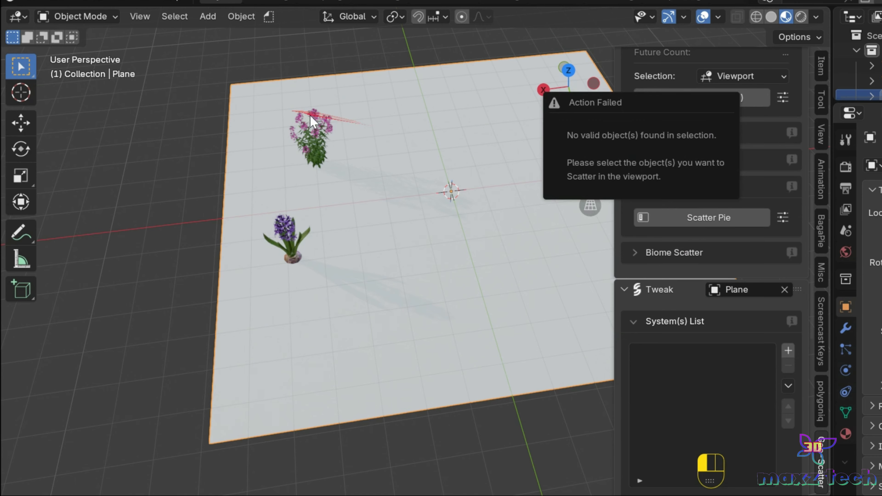
left_click(320, 142)
left_click(650, 223)
left_click(677, 128)
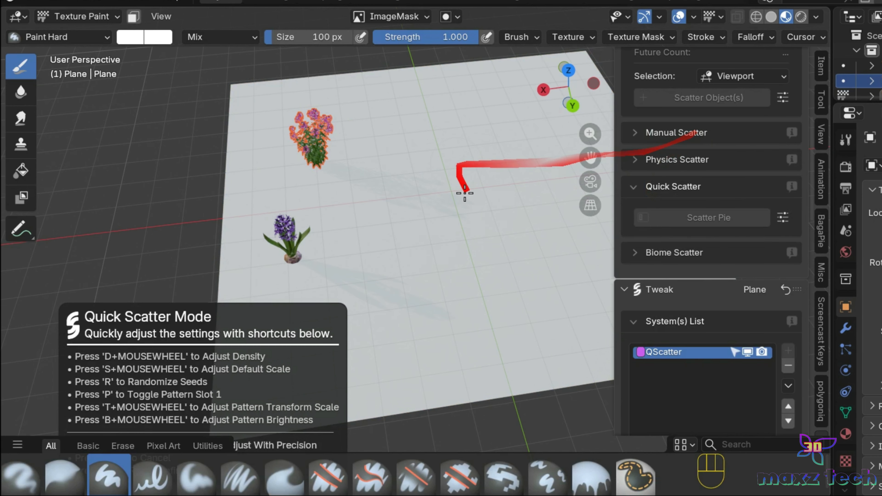
- Raise the scatter density and paint a mask stroke on the plane to place pink flowers
mouse_move(573, 87)
left_mouse_down()
mouse_move(575, 122)
mouse_move(569, 72)
left_mouse_up()
left_click_drag(591, 159, 546, 138)
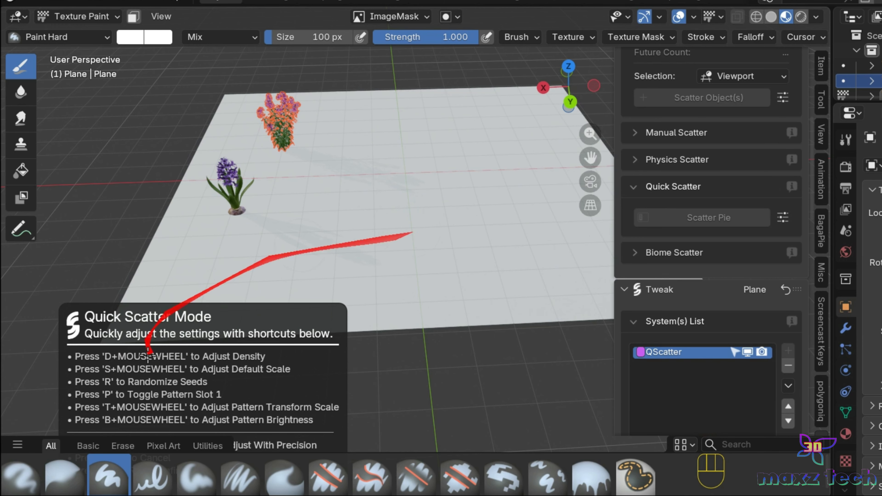
key("d")
scroll(370, 229, "up", 2)
mouse_move(370, 229)
left_mouse_down()
mouse_move(329, 209)
mouse_move(468, 213)
mouse_move(504, 169)
mouse_move(394, 221)
left_mouse_up()
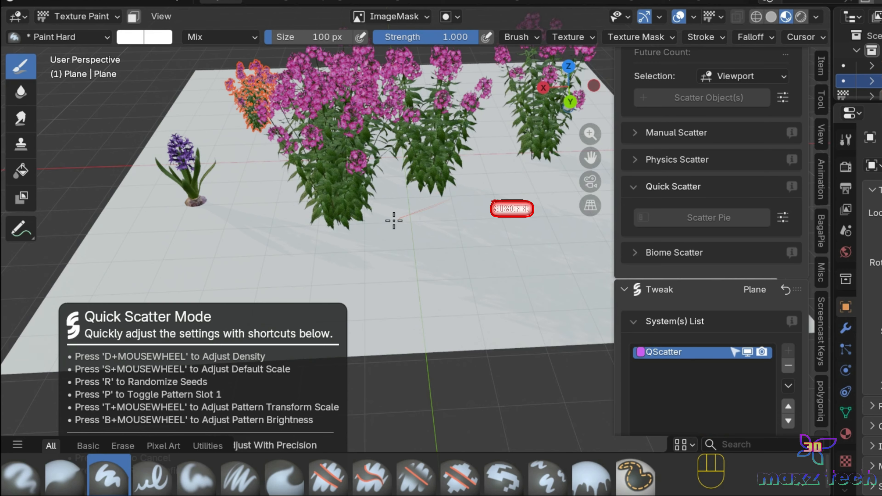
- Vary the density of the painted pink flowers by raising it sharply and lowering it again
key("d")
scroll(420, 218, "up", 20)
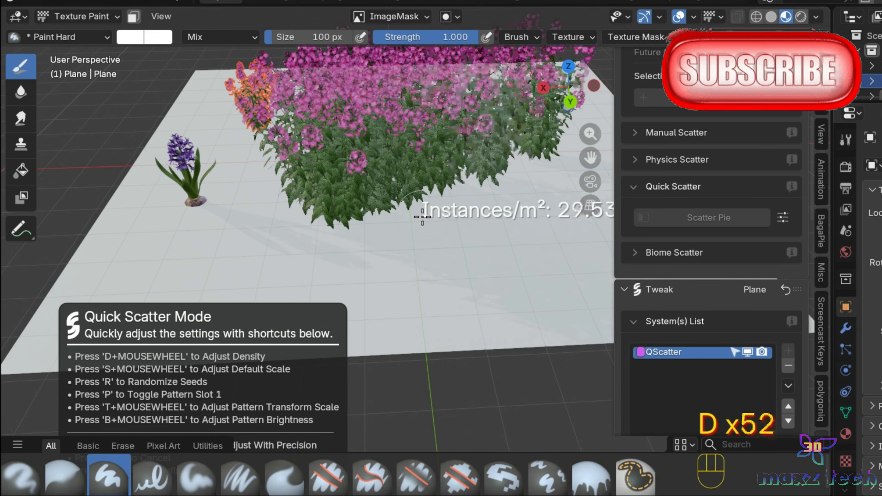
scroll(422, 217, "down", 20)
scroll(422, 216, "up", 4)
scroll(422, 217, "up", 8)
- Raise the pink flowers' density to 61.00 instances/m², drop it to 3.00, and increase it again
left_click_drag(568, 87, 680, 121)
key("d")
scroll(122, 231, "up", 20)
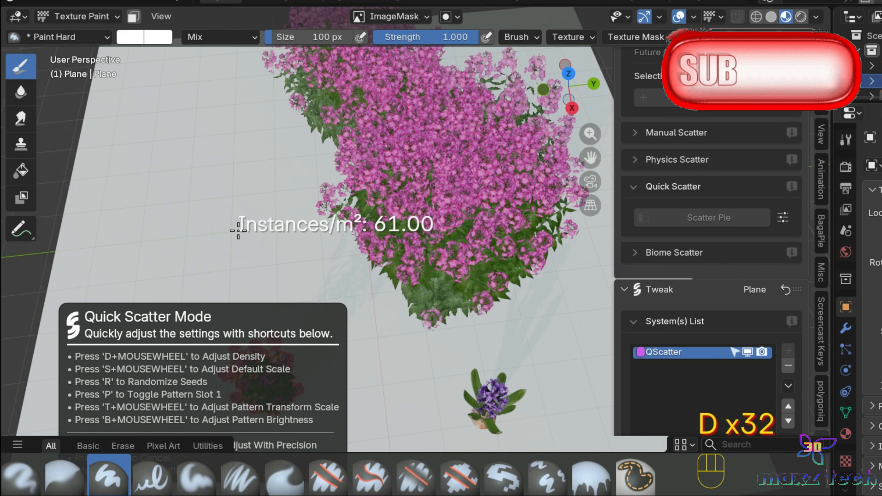
scroll(238, 230, "down", 20)
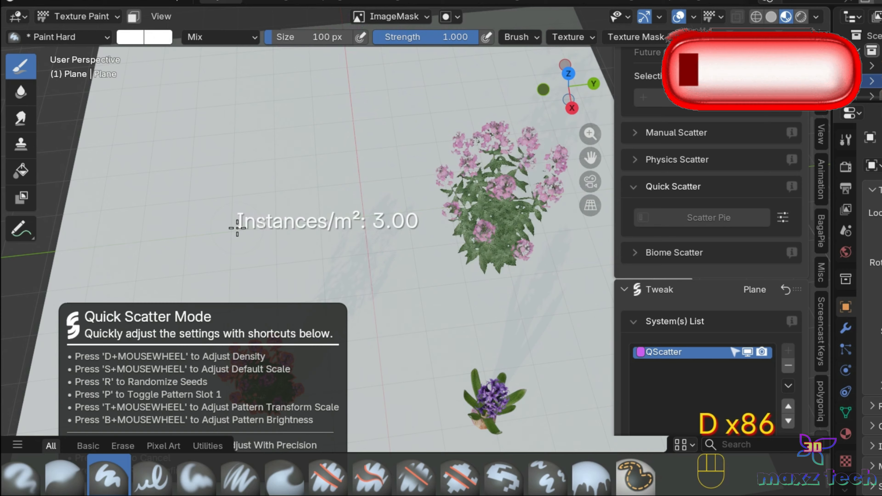
key("d")
scroll(223, 230, "up", 15)
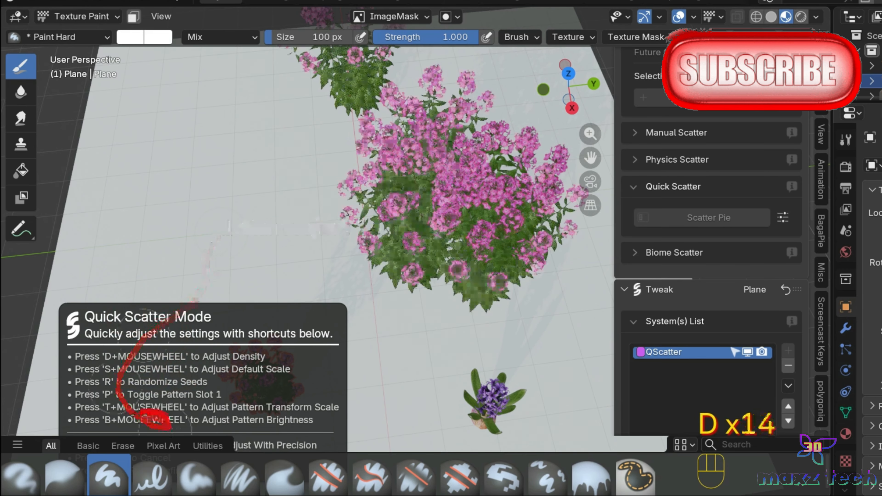
- Raise the default scale of the painted pink flowers to 1.70 and lower it again
key("s")
scroll(401, 256, "up", 20)
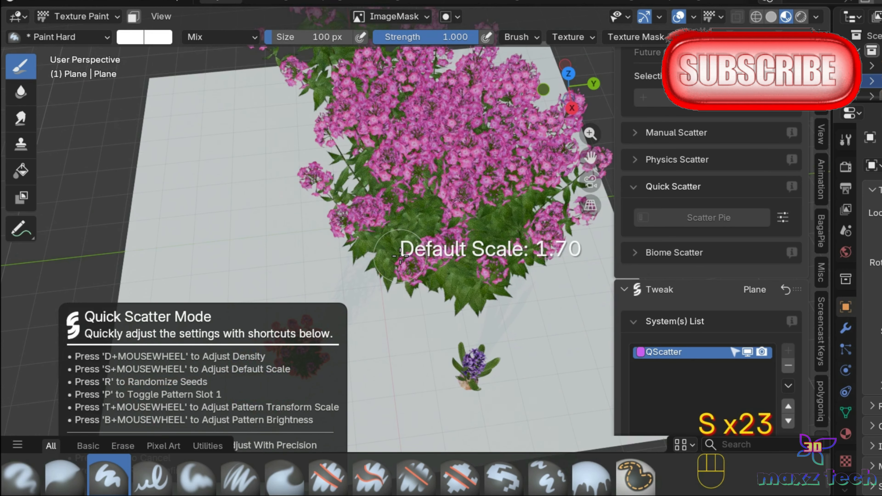
scroll(400, 256, "down", 5)
left_click_drag(557, 99, 557, 62)
left_click_drag(587, 161, 589, 222)
scroll(589, 158, "down", 20)
- Randomize the seeds of the pink flower scatter twice
key("r")
key("r")
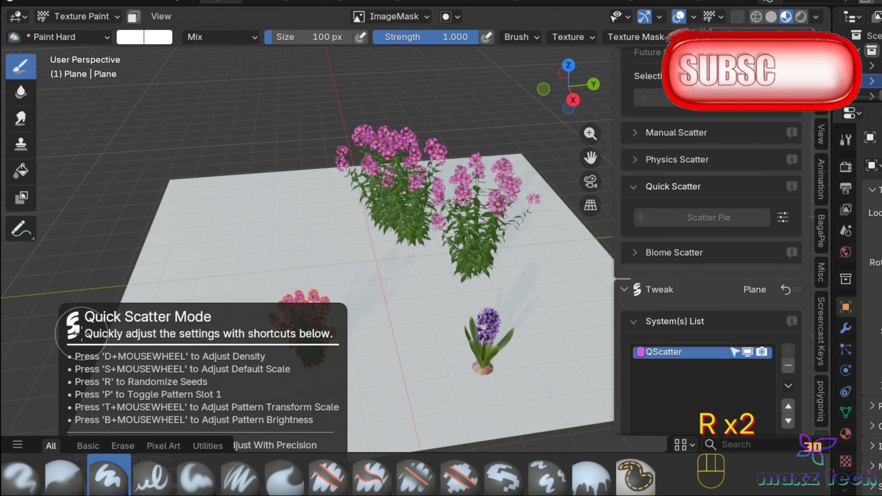
- Randomize the painted pink flowers' seeds two more times and toggle pattern slot 1 for their scatter
key("r")
key("r")
key("p")
key("p")
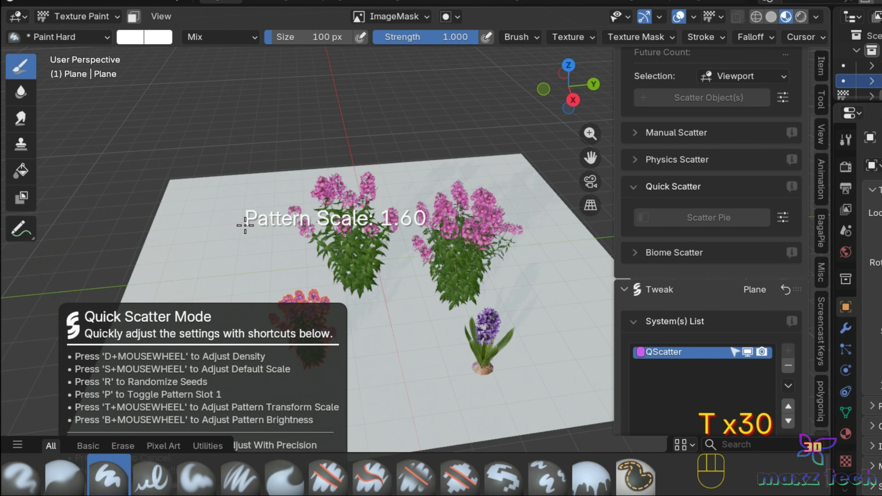
- Raise the pattern transform scale of the painted pink flowers to 4.50
scroll(246, 225, "down", 20)
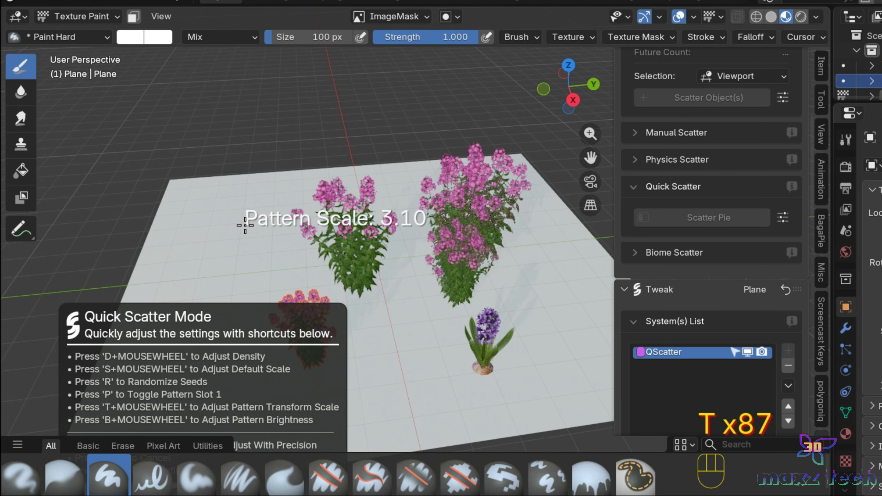
scroll(248, 218, "up", 20)
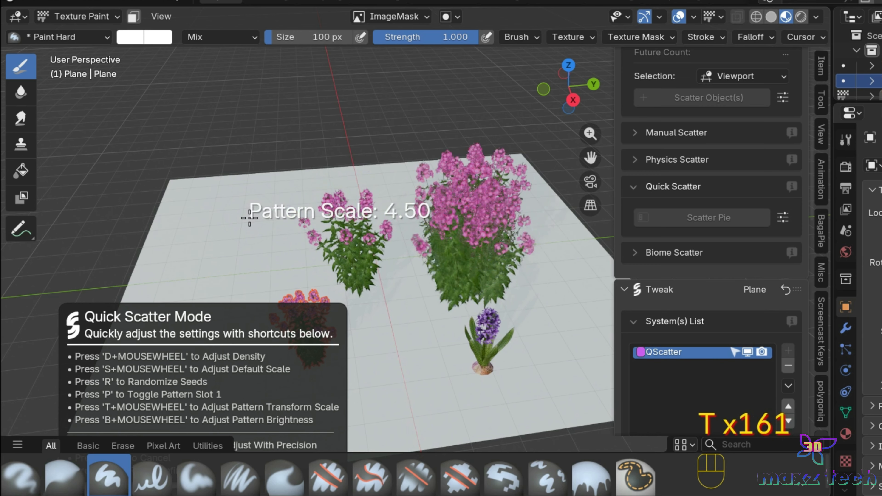
scroll(301, 271, "down", 20)
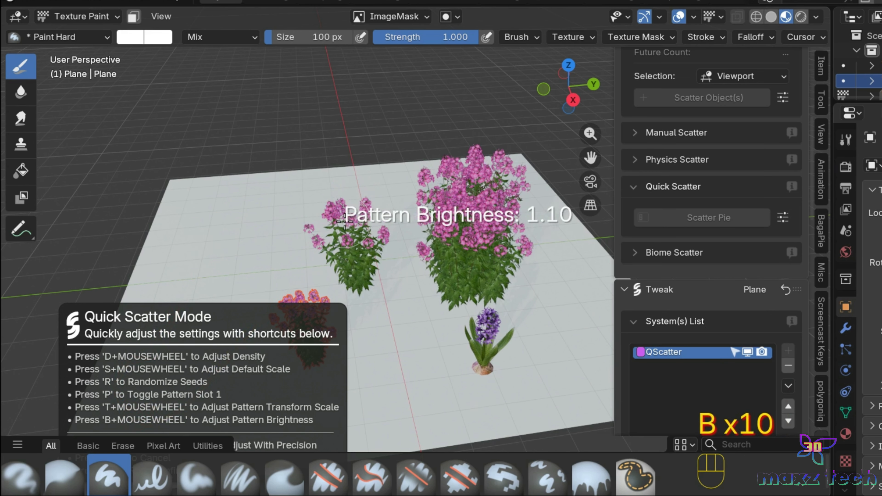
- Vary the pattern brightness of the painted pink flowers by repeatedly raising and lowering it
scroll(347, 223, "up", 20)
scroll(347, 222, "down", 15)
scroll(347, 222, "up", 9)
scroll(348, 223, "down", 9)
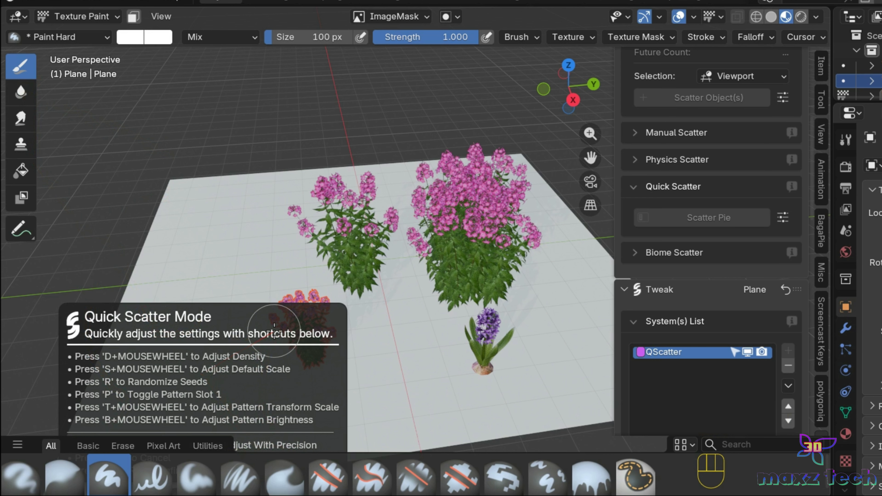
- Confirm the image-mask quick scatter and remove its QScatter system from the plane
key("Return")
left_click(788, 366)
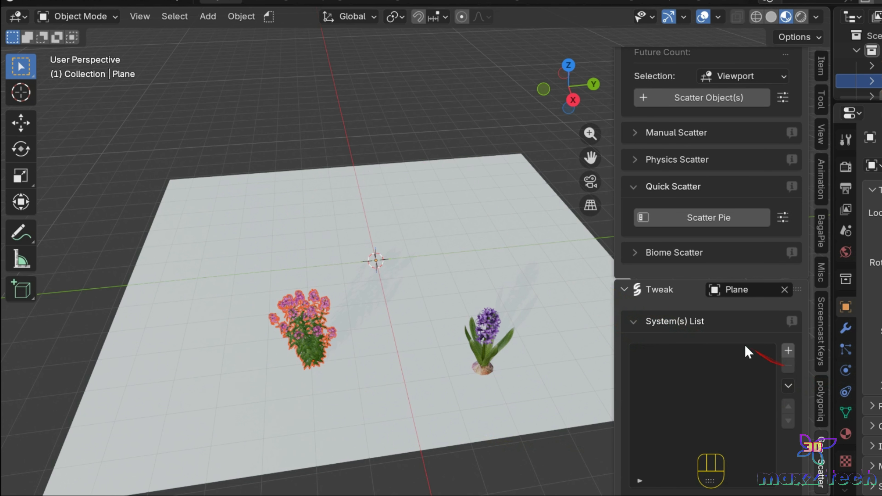
- Start a Bezier-Area quick scatter with the pink flowers and draw three closed freehand areas on the plane
left_click(703, 217)
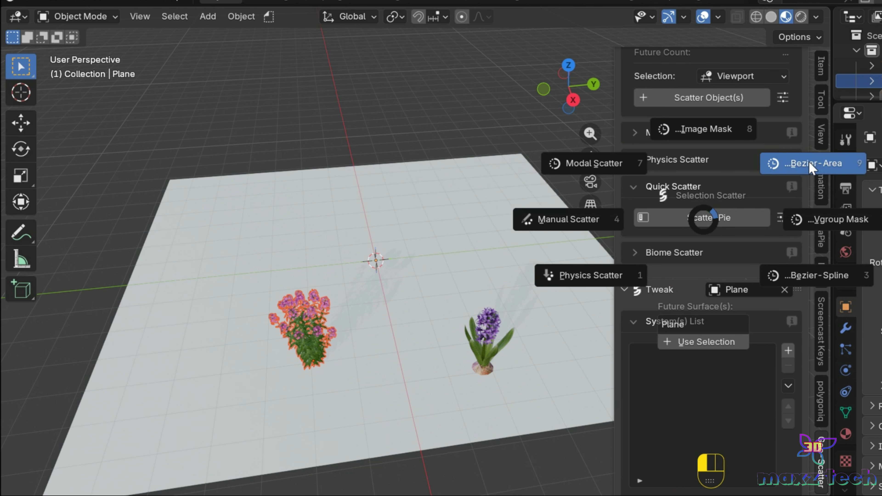
left_click(820, 178)
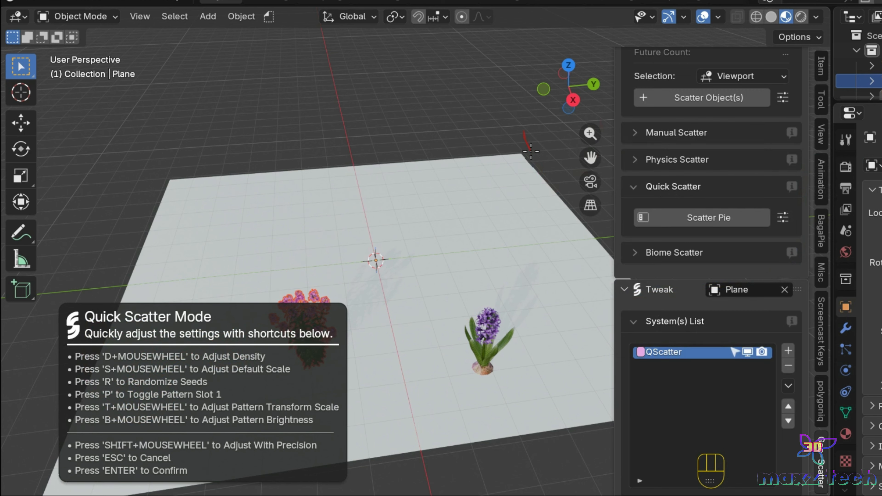
left_click_drag(254, 219, 329, 296)
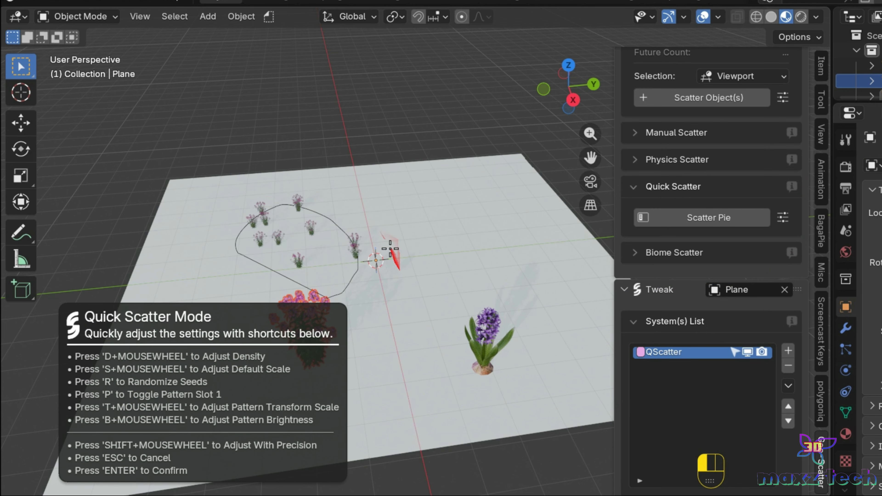
left_click_drag(390, 249, 548, 335)
mouse_move(432, 403)
left_mouse_down()
mouse_move(545, 334)
mouse_move(569, 401)
left_mouse_up()
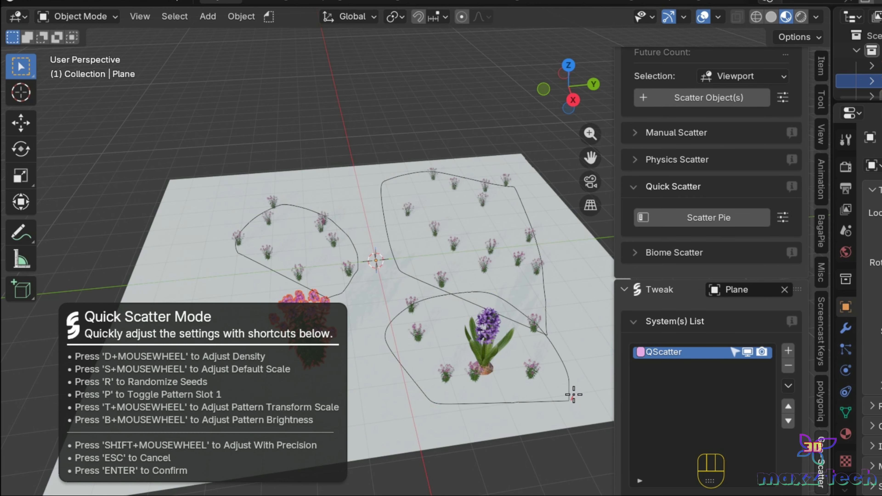
- Raise the default scale of the pink flowers inside the Bezier areas and randomize their seeds several times
scroll(438, 283, "up", 12)
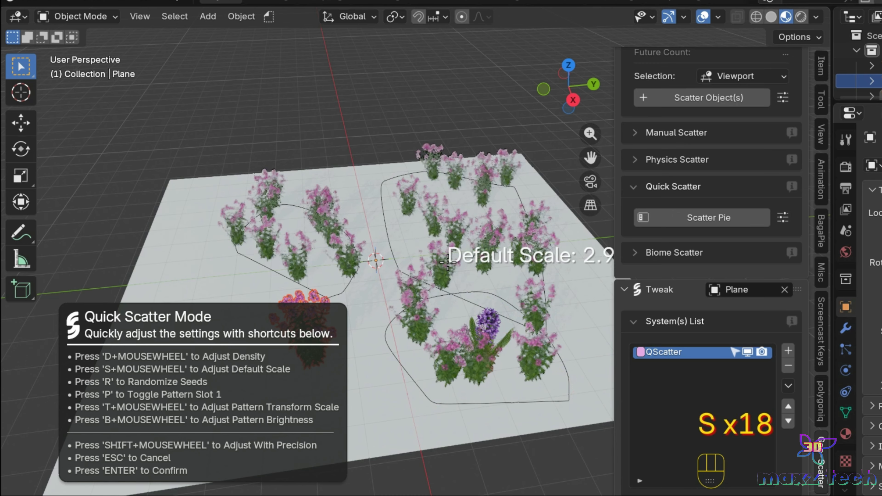
scroll(448, 262, "up", 14)
key("r")
key("r")
key("r")
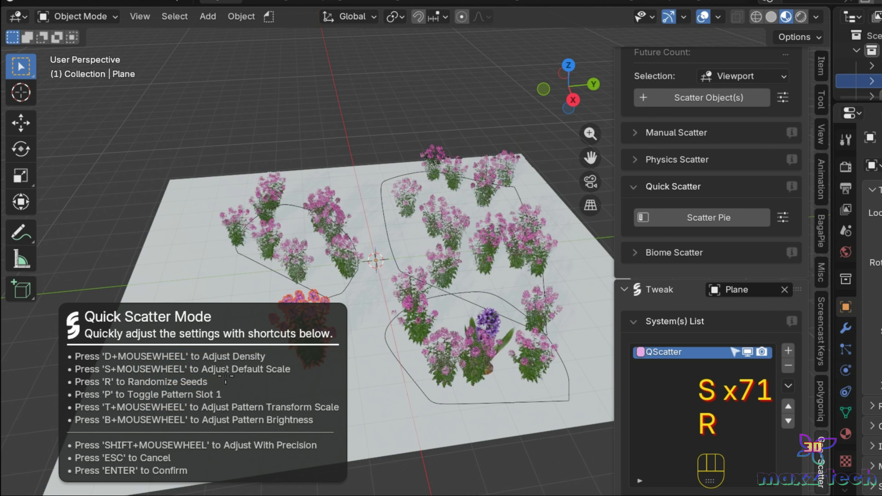
scroll(206, 229, "up", 4)
key("r")
key("r")
key("r")
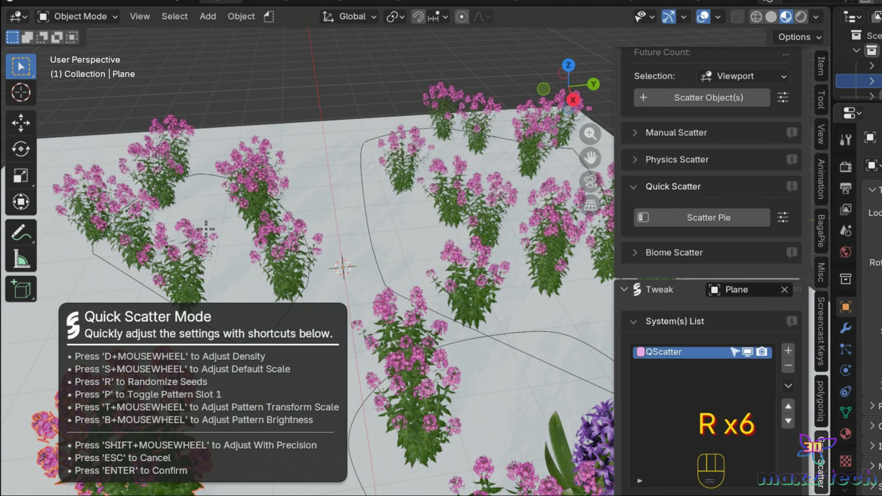
- Toggle pattern slot 1 repeatedly for the Bezier-area scatter and lower its pattern scale to -8.40
key("p")
key("p")
key("p")
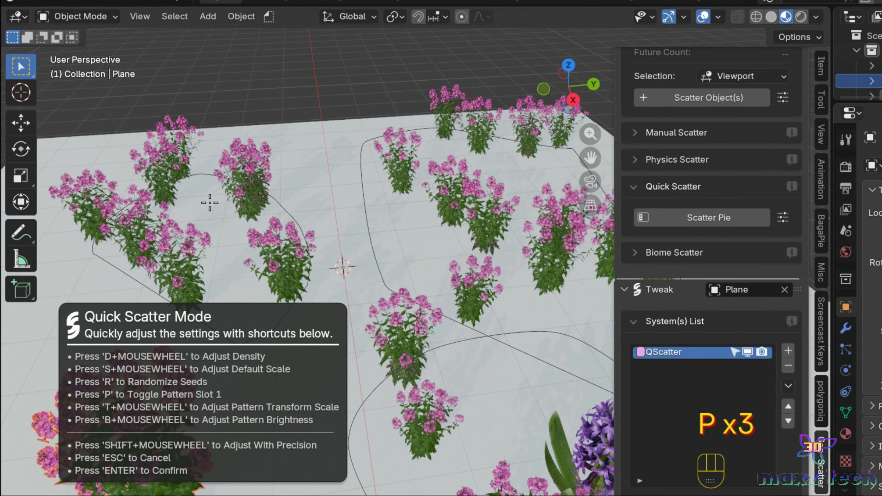
key("p")
key("p")
key("t")
scroll(209, 203, "down", 13)
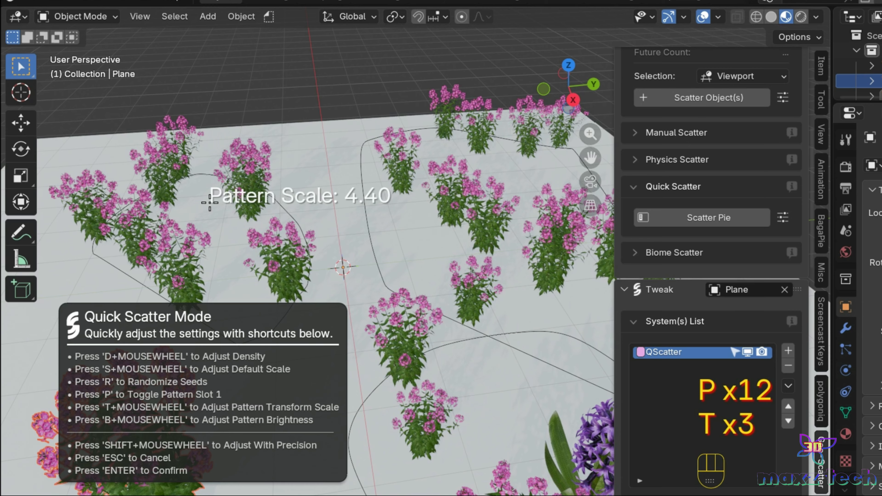
scroll(210, 202, "down", 20)
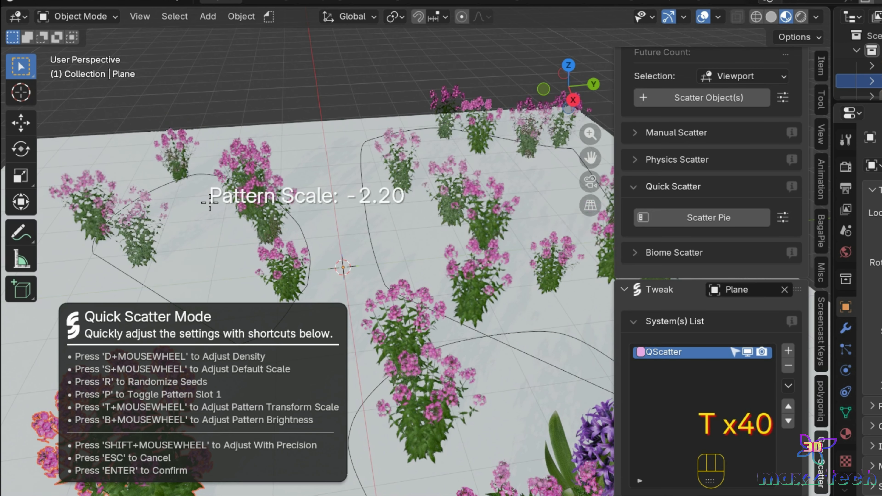
scroll(242, 150, "down", 20)
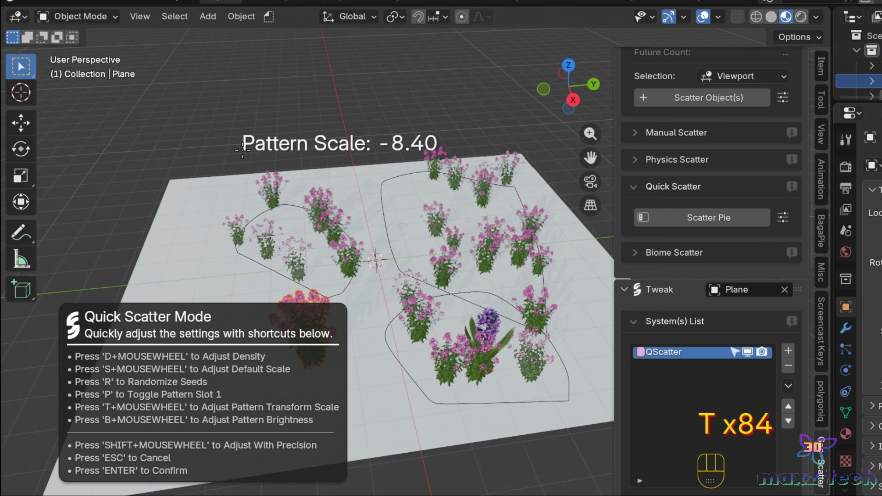
- Vary the pattern brightness of the Bezier-area flowers by raising and lowering it repeatedly
key("b")
scroll(154, 402, "up", 20)
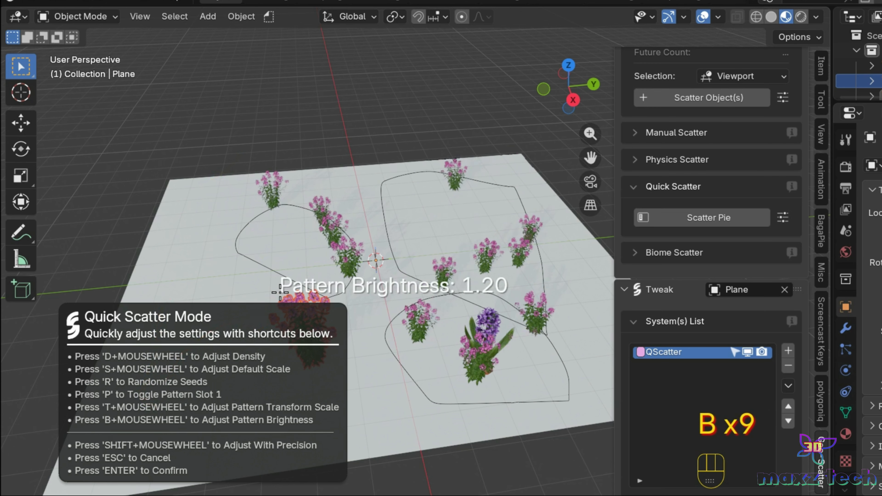
scroll(291, 258, "down", 20)
scroll(291, 258, "up", 17)
scroll(292, 258, "down", 17)
key("shift")
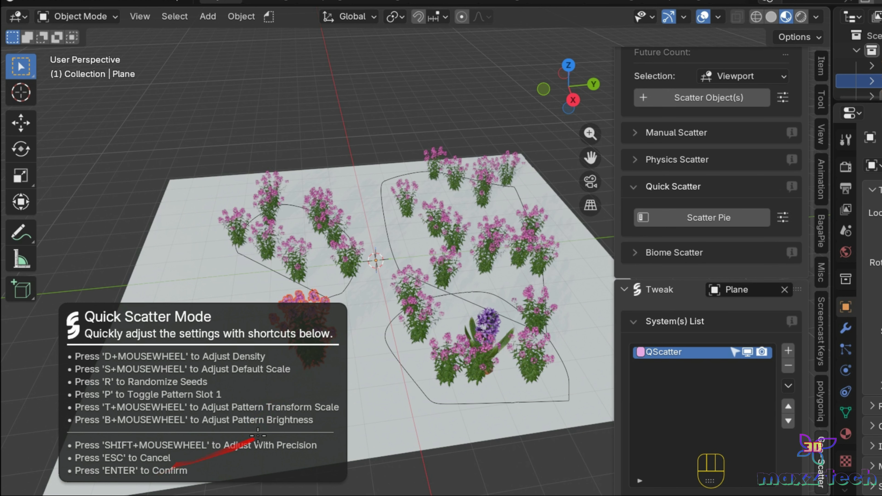
- Exit the Bezier-area quick scatter, remove its system, and delete the leftover area curves from the plane
key("Escape")
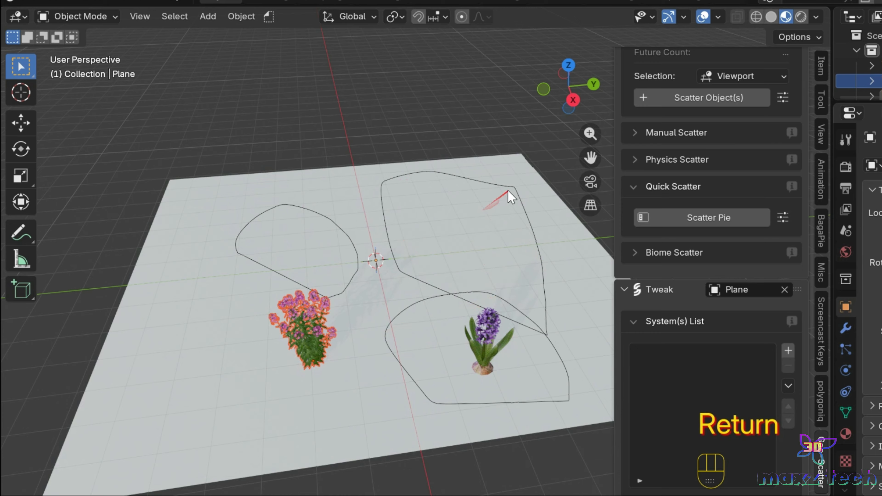
left_click(508, 187)
key("Delete")
- Select the hyacinth and start a Vgroup Mask quick scatter with it on the plane
mouse_move(590, 157)
left_mouse_down()
mouse_move(573, 123)
mouse_move(571, 135)
left_mouse_up()
left_click(467, 275)
left_click(729, 217)
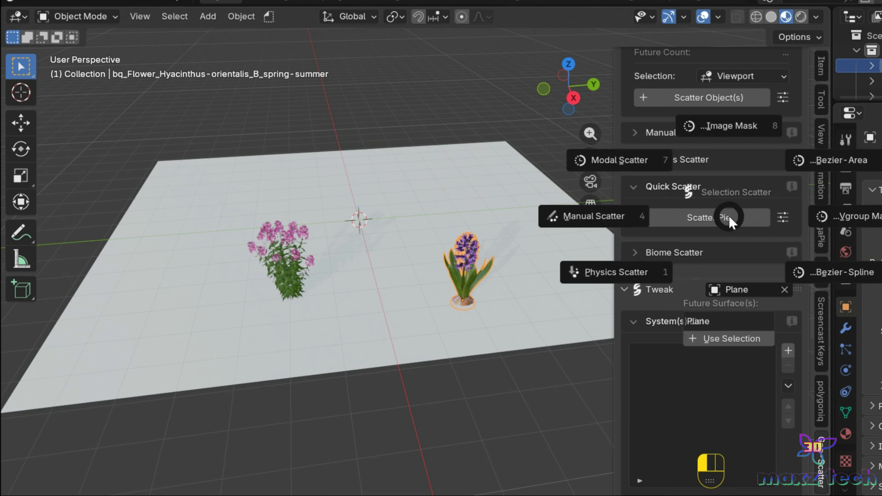
left_click(878, 221)
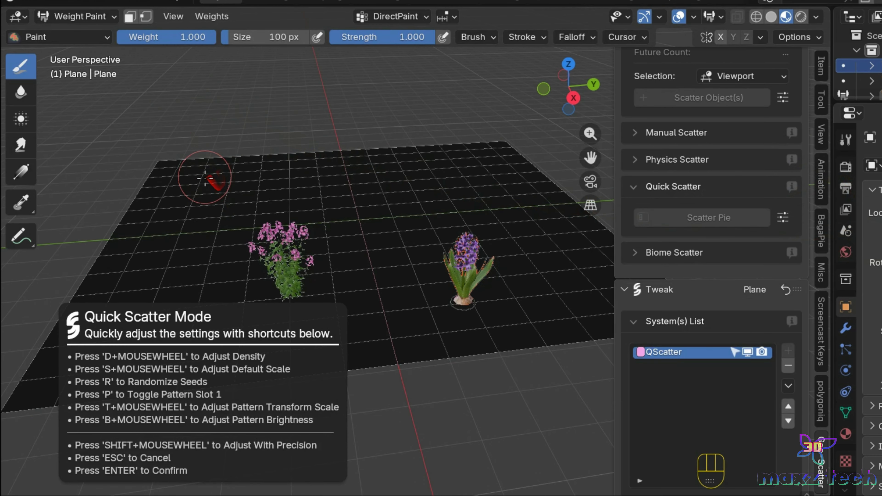
- Subdivide the plane's mesh in Edit Mode with 100 cuts and return to Object Mode
left_click(80, 16)
left_click(69, 37)
left_click(80, 17)
left_click(75, 49)
right_click(156, 173)
left_click(157, 173)
left_click(221, 380)
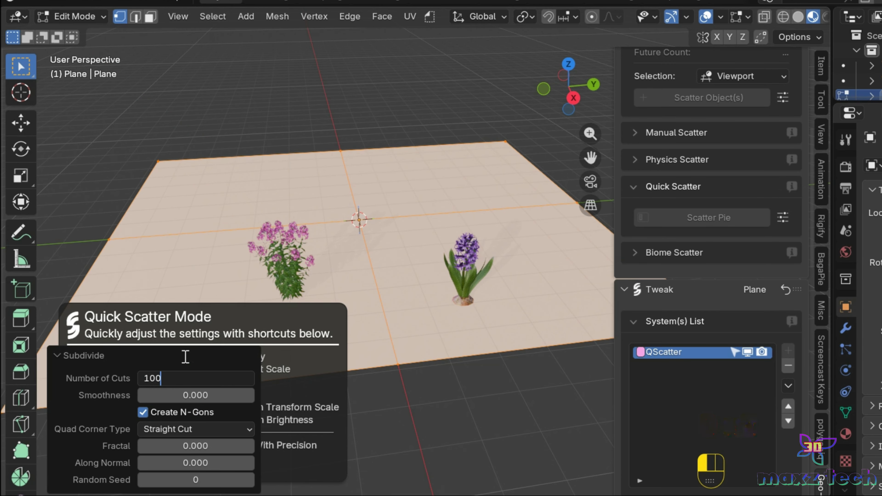
type("00")
key("Return")
left_click(80, 16)
left_click(75, 34)
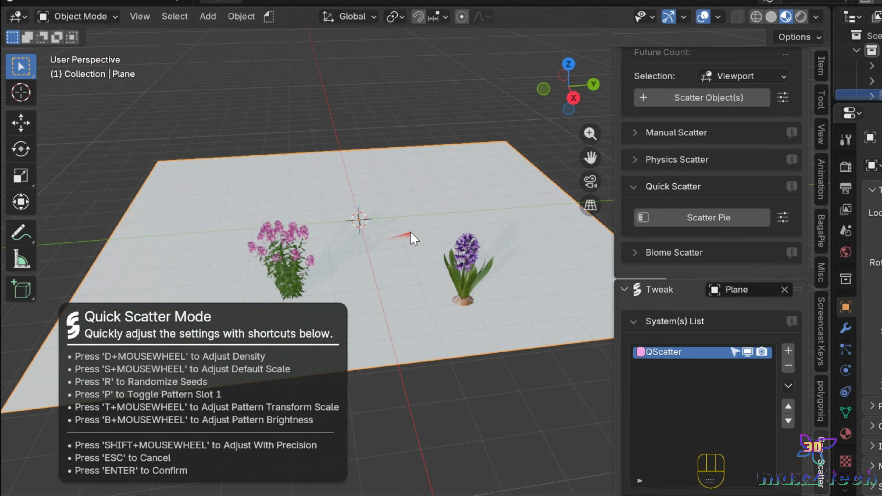
- Replace the existing QScatter with a new Vgroup Mask quick scatter of the hyacinth and paint weight over most of the plane
left_click(474, 265)
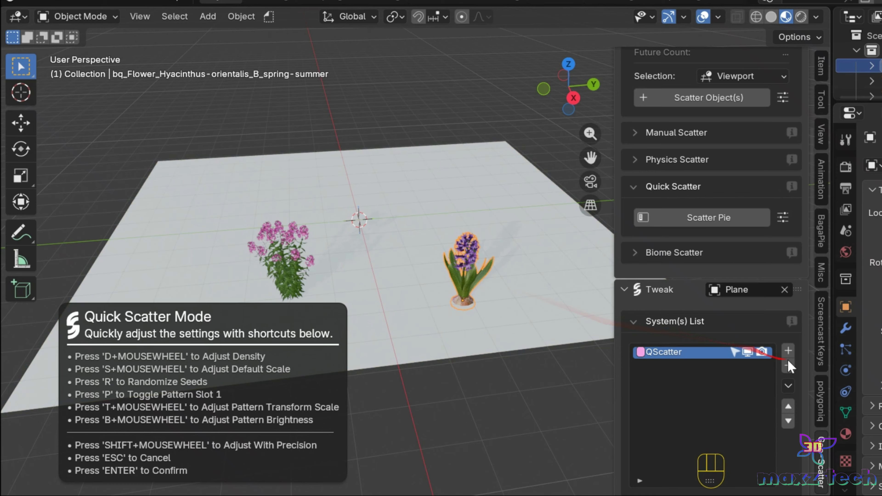
left_click(725, 226)
left_click(810, 227)
mouse_move(153, 288)
left_mouse_down()
mouse_move(240, 175)
mouse_move(404, 258)
mouse_move(104, 299)
mouse_move(180, 197)
left_mouse_up()
mouse_move(565, 258)
left_mouse_down()
mouse_move(313, 299)
mouse_move(486, 174)
mouse_move(348, 295)
mouse_move(155, 251)
left_mouse_up()
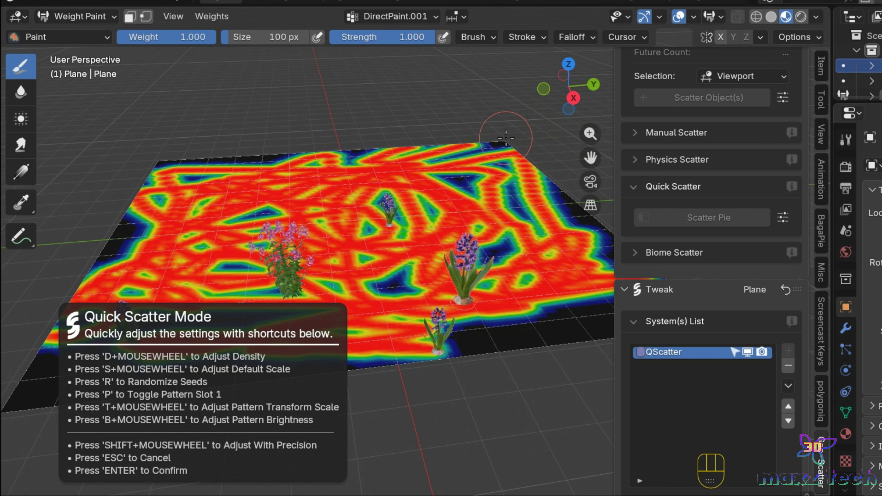
- Raise the default scale of the weight-painted hyacinths and randomize their seeds four times
scroll(455, 201, "up", 20)
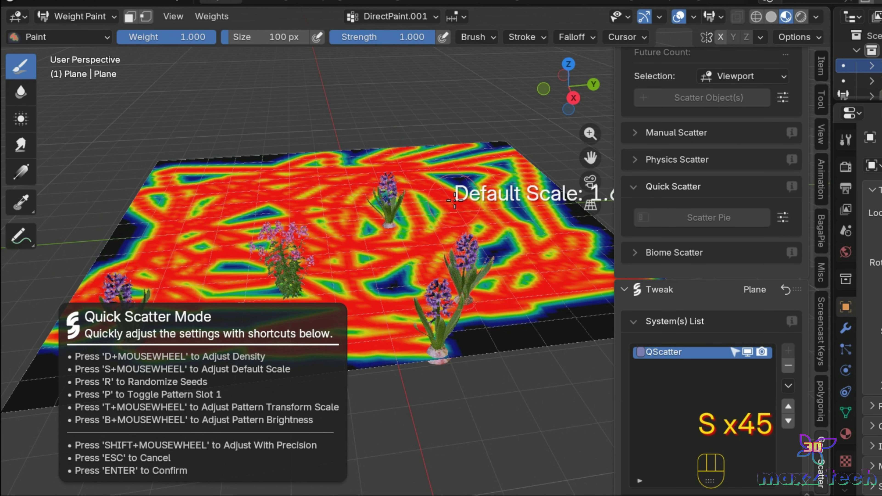
key("r")
key("r")
key("r")
key("r")
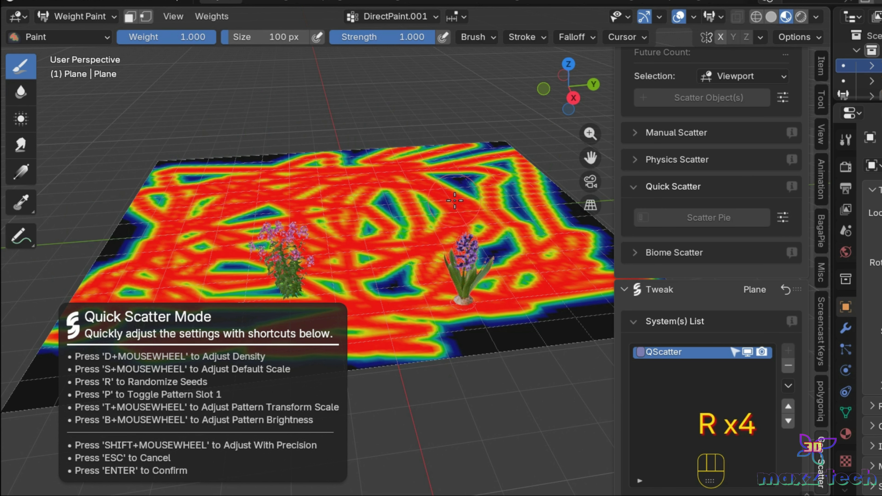
- Try adjusting the hyacinth scatter's pattern scale, confirm the quick scatter, and remove its system from the plane
key("t")
key("t")
key("Return")
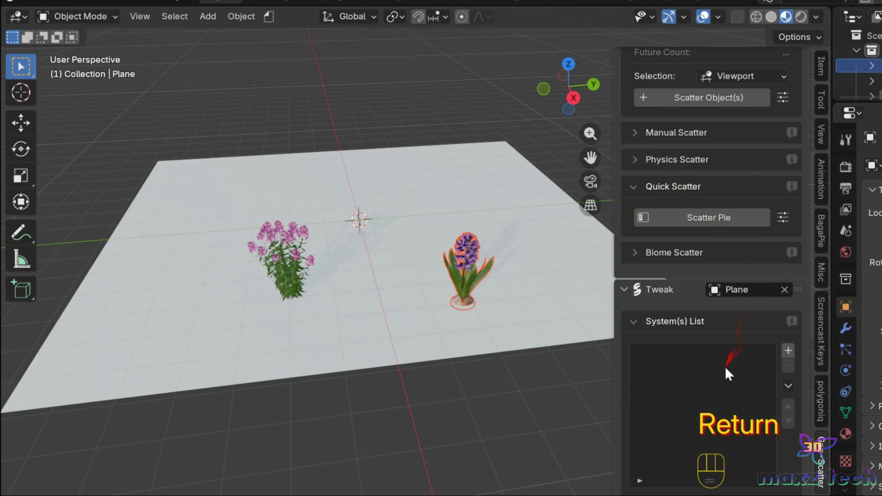
- Start a manual scatter with the hyacinth from the quick scatter modes and exit back to Object Mode
left_click_drag(687, 225, 366, 299)
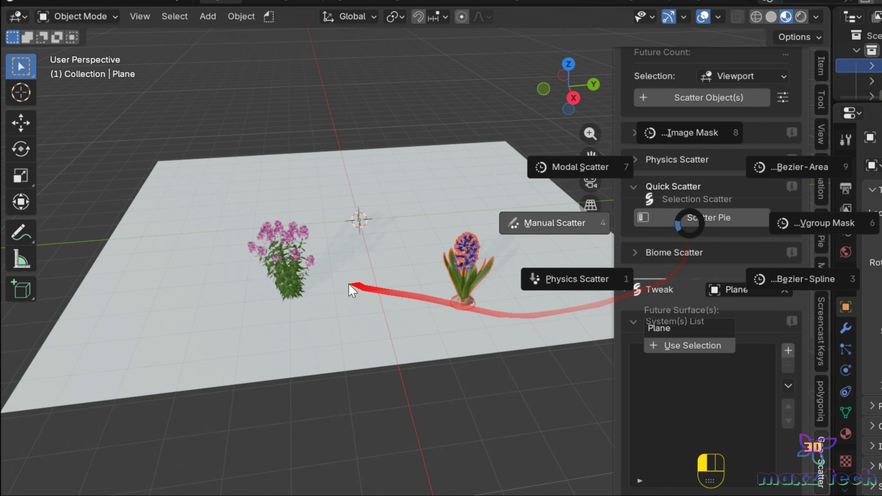
left_click_drag(491, 273, 493, 273)
left_click(796, 37)
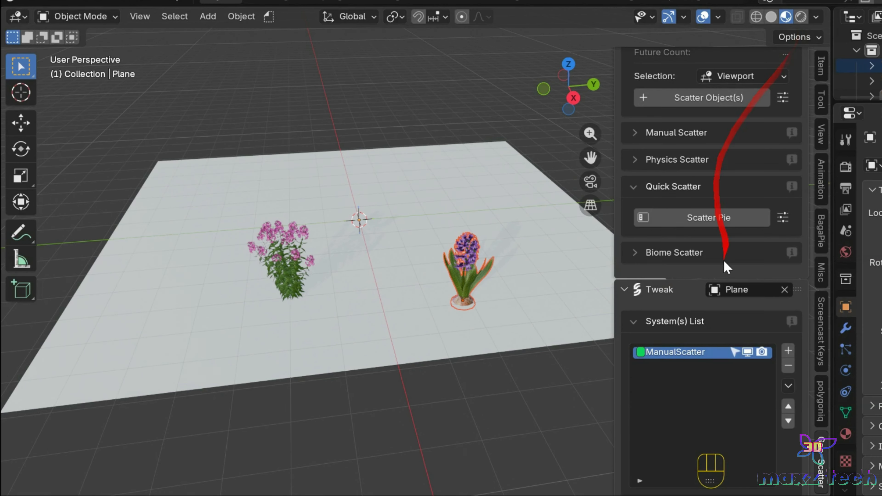
- Start a Bezier-Spline quick scatter with the hyacinth and draw a freehand curve across the far part of the plane
left_click_drag(712, 224, 606, 286)
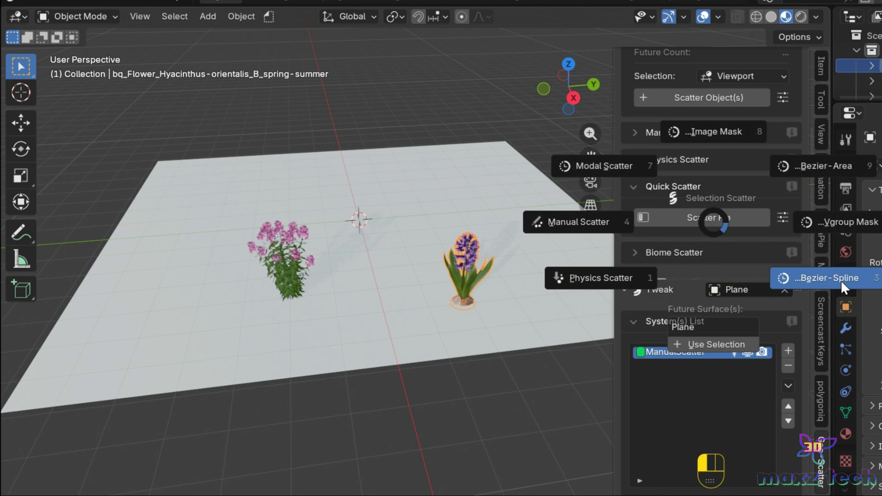
left_click_drag(844, 287, 843, 286)
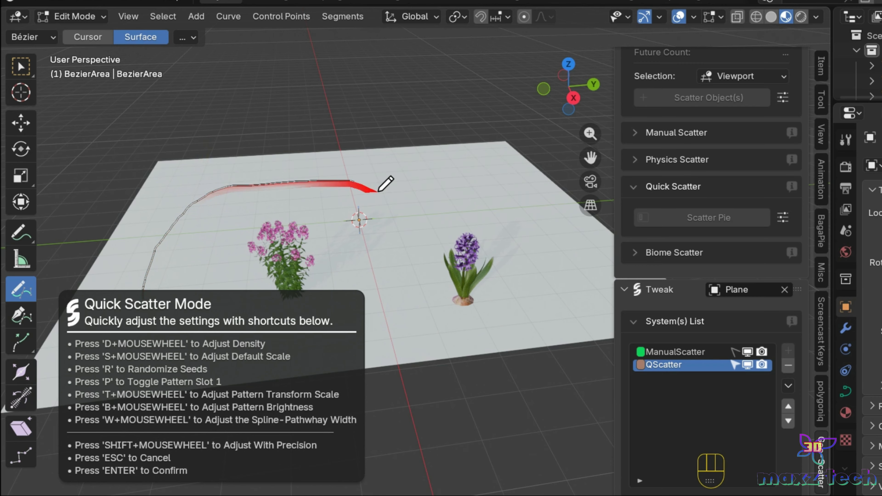
left_click_drag(386, 184, 521, 191)
- Draw further winding spline paths over the plane for the hyacinth scatter and collapse the Draw Curve options
scroll(361, 208, "up", 5)
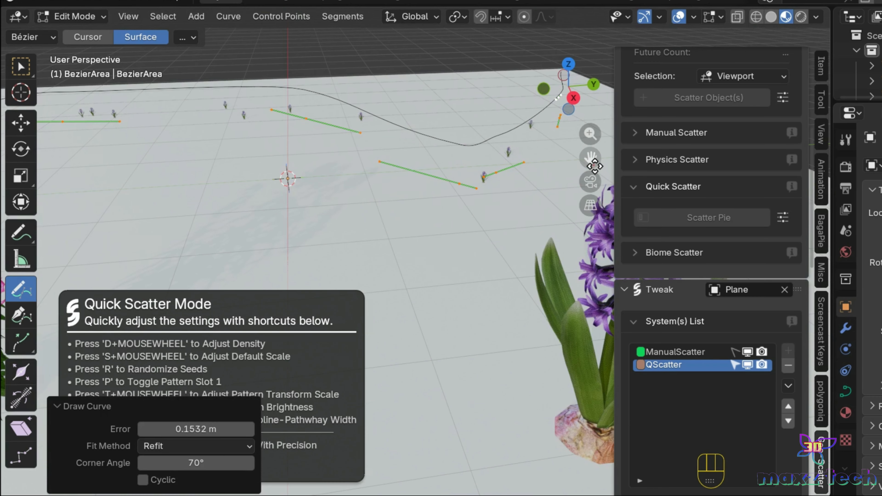
left_click_drag(564, 110, 644, 98)
left_click_drag(208, 370, 519, 200)
left_click_drag(590, 159, 592, 144)
scroll(445, 191, "down", 5)
left_click_drag(569, 87, 151, 348)
left_click(60, 408)
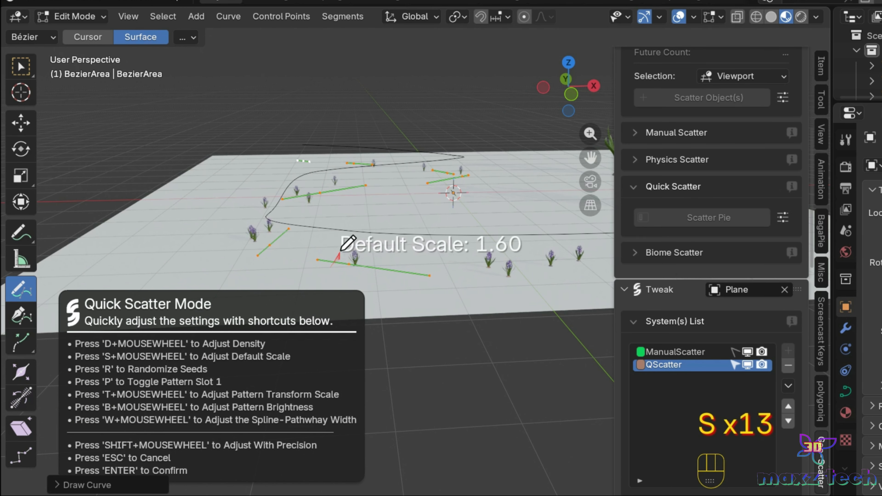
- Raise the hyacinth spline scatter's default scale to about 8.20 and randomize its seeds several times
scroll(339, 245, "up", 20)
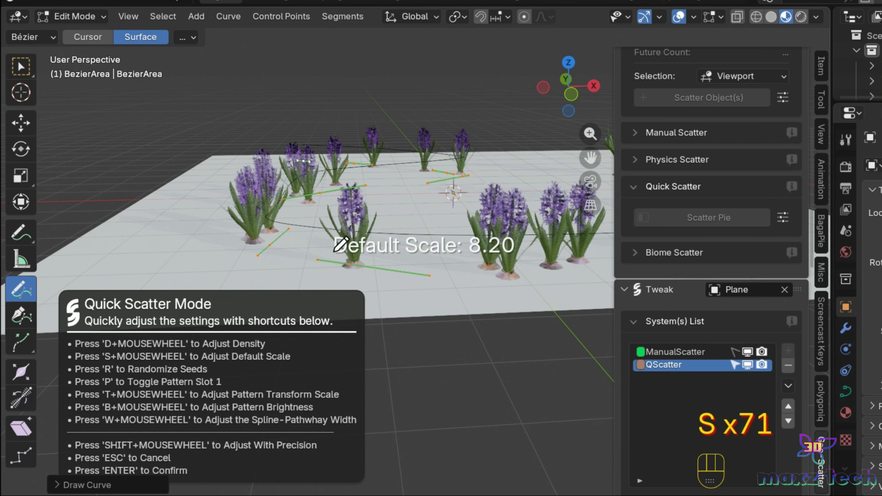
key("r")
key("r")
key("r")
key("r")
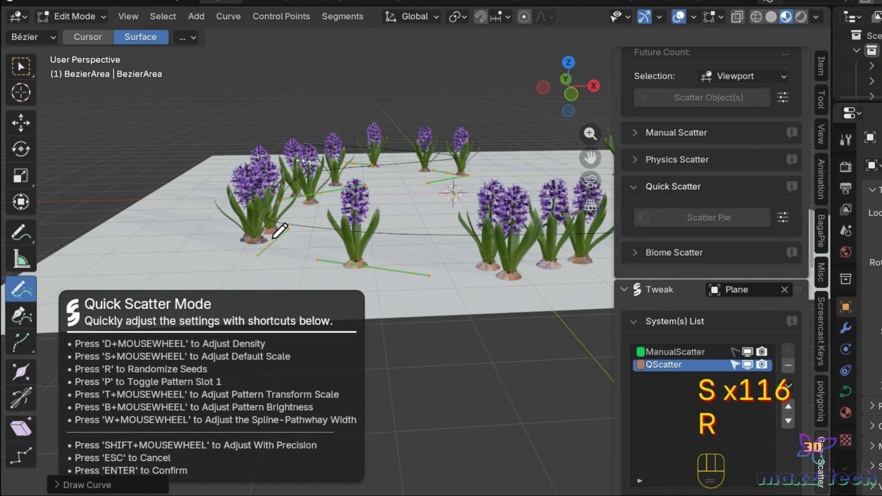
- Toggle pattern slot 1 on and off repeatedly for the hyacinth spline scatter
left_click_drag(581, 163, 591, 201)
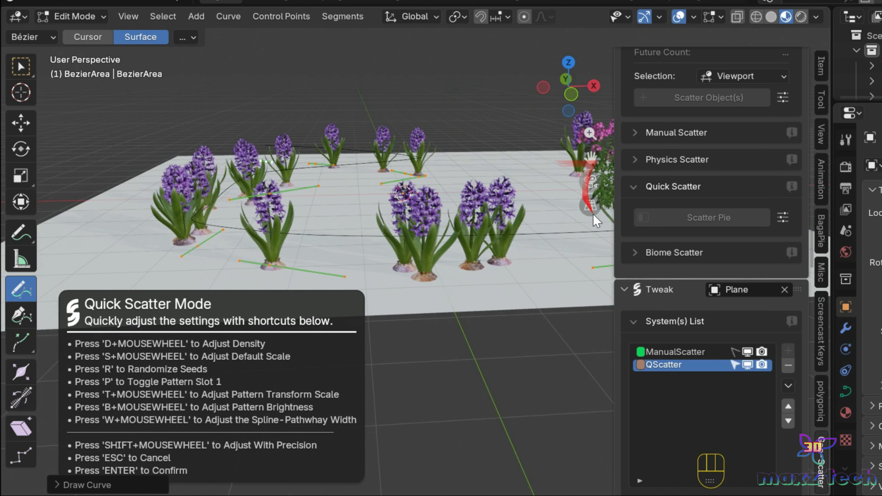
key("p")
key("p")
key("p")
key("p")
key("p")
key("p")
key("p")
key("p")
key("p")
key("p")
key("p")
key("p")
key("p")
key("p")
key("p")
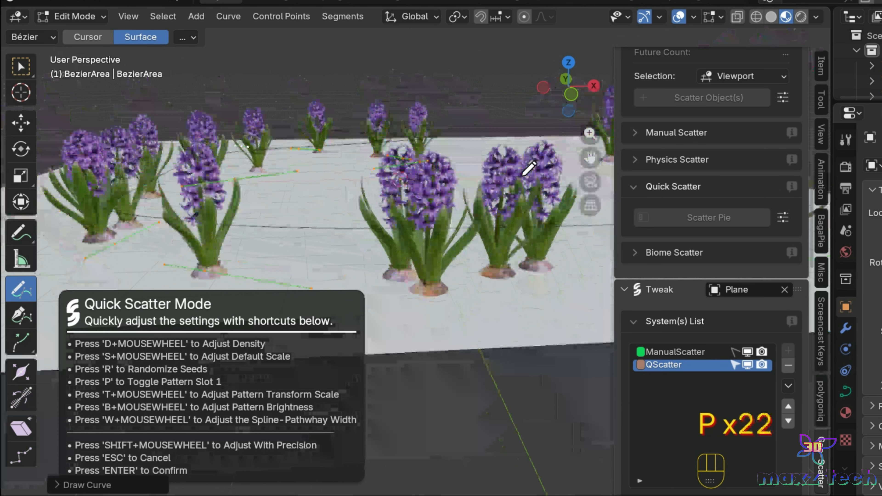
- Widen the spline pathway past 3.5 to spread the hyacinths in a broad band around the drawn curves
scroll(455, 239, "up", 9)
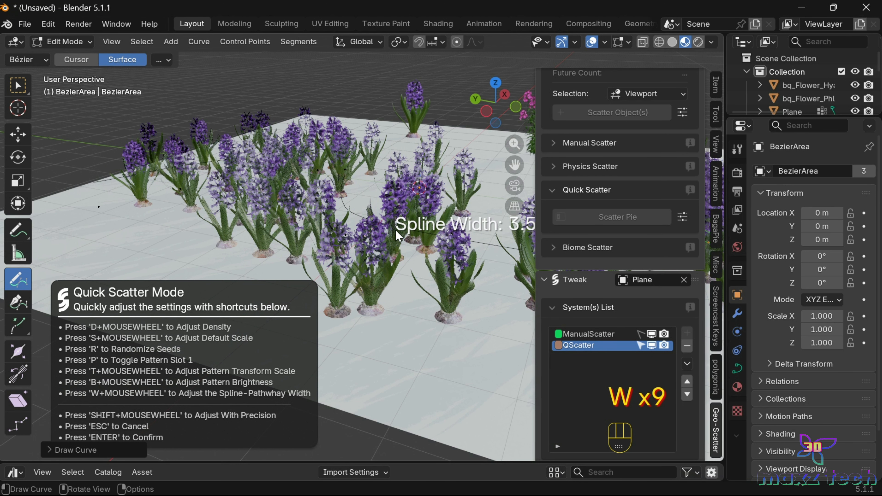
scroll(397, 236, "up", 17)
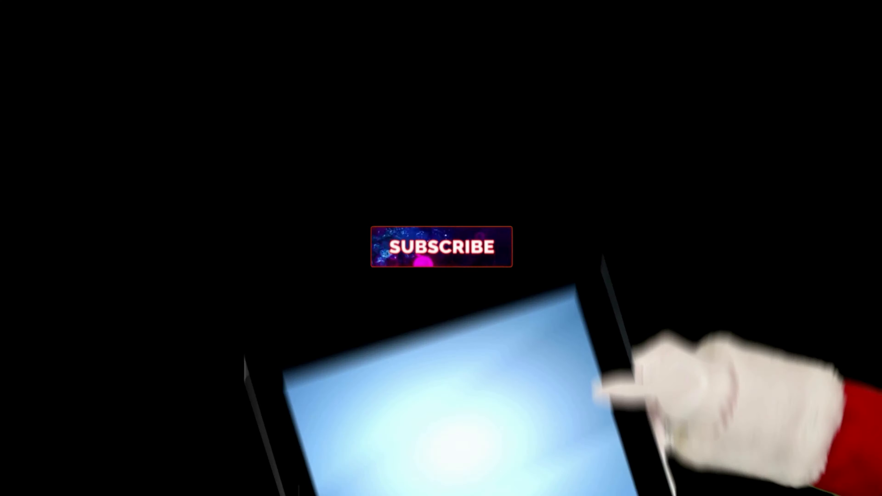